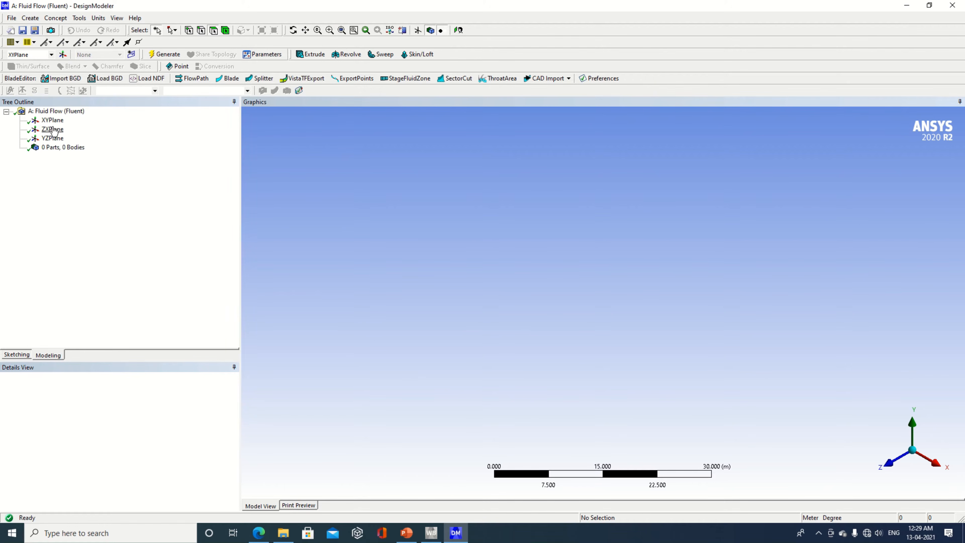
- Select the XY plane and set the model's length unit to centimeter
{"action": "left_click", "coordinate": [53, 120]}
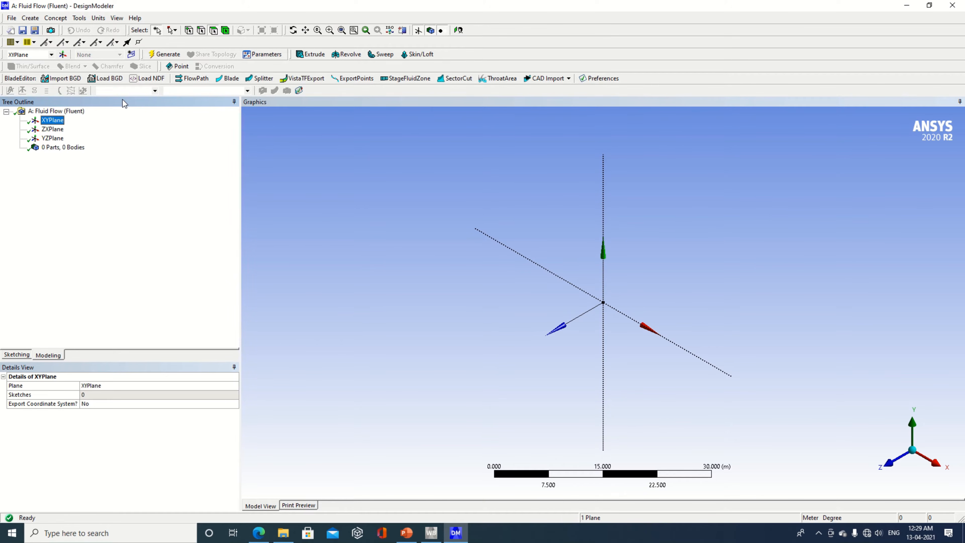
{"action": "left_click", "coordinate": [98, 18]}
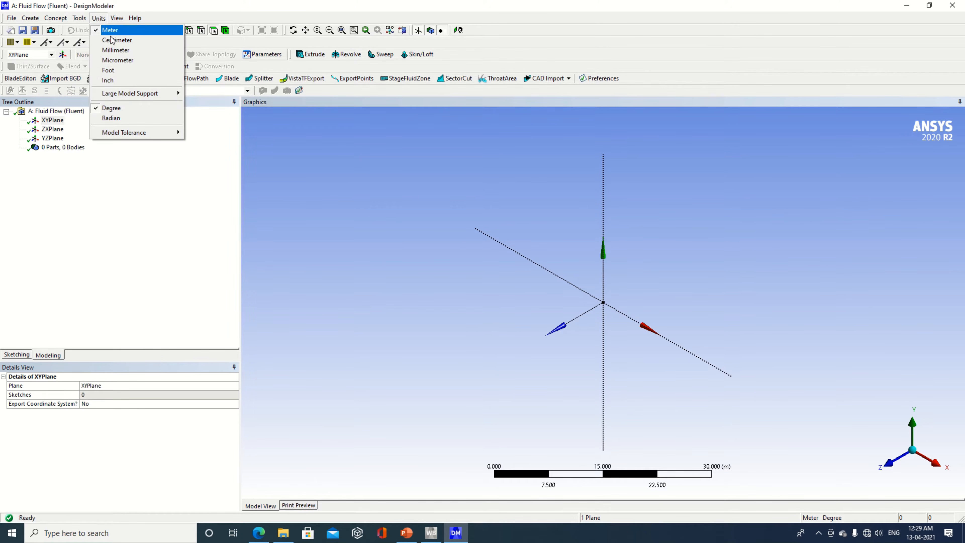
{"action": "left_click", "coordinate": [117, 41]}
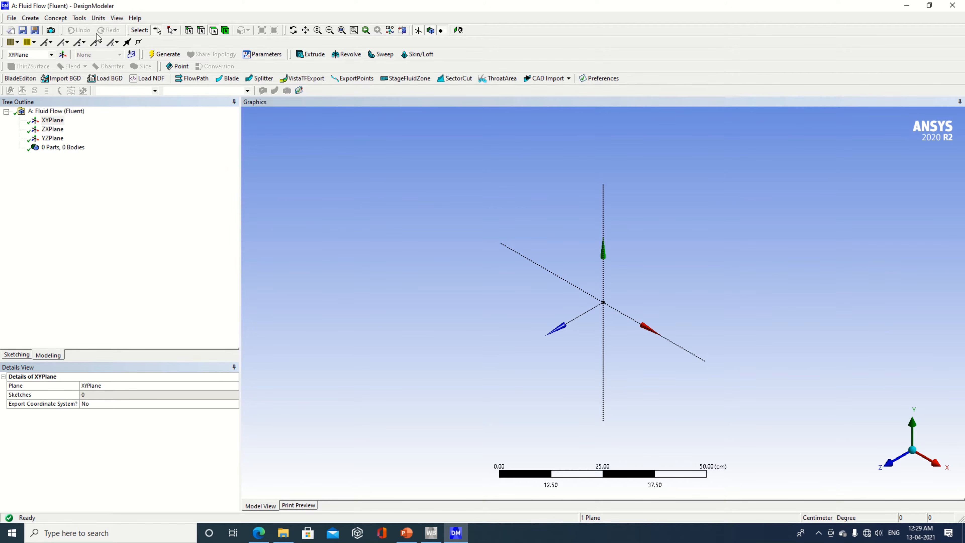
- Create a cylinder primitive on the XY plane with an axis Z component of 200 cm and a 10 cm radius, and generate it
{"action": "left_click", "coordinate": [52, 120]}
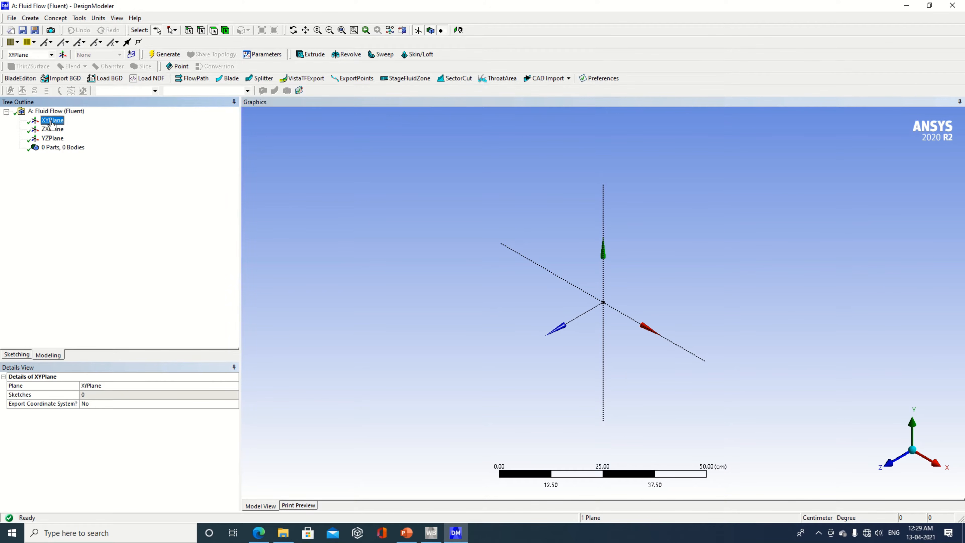
{"action": "left_click", "coordinate": [30, 17]}
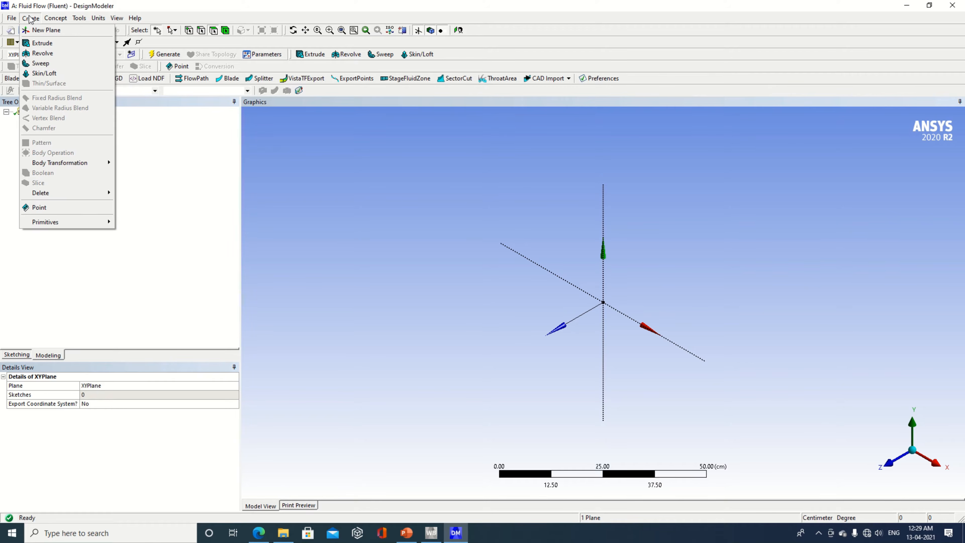
{"action": "mouse_move", "coordinate": [68, 227]}
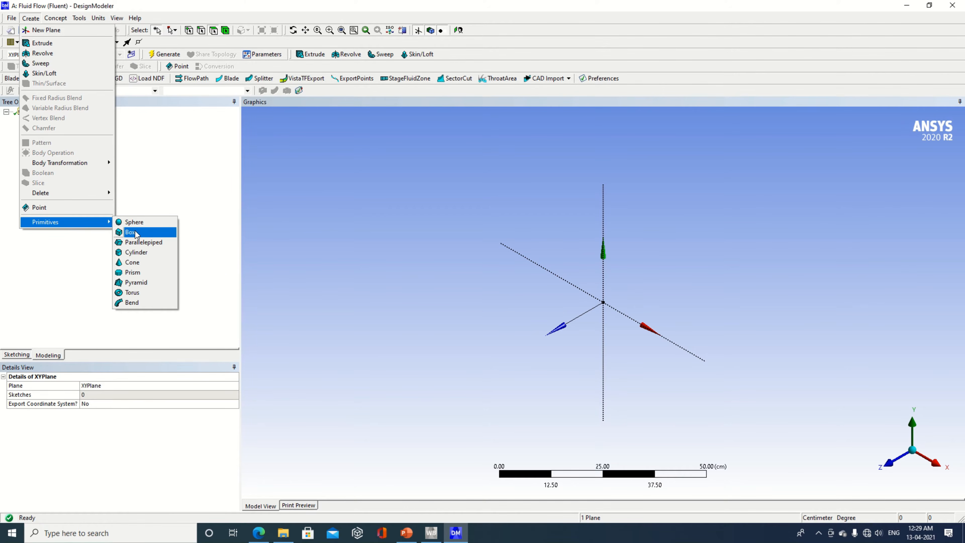
{"action": "left_click", "coordinate": [137, 253]}
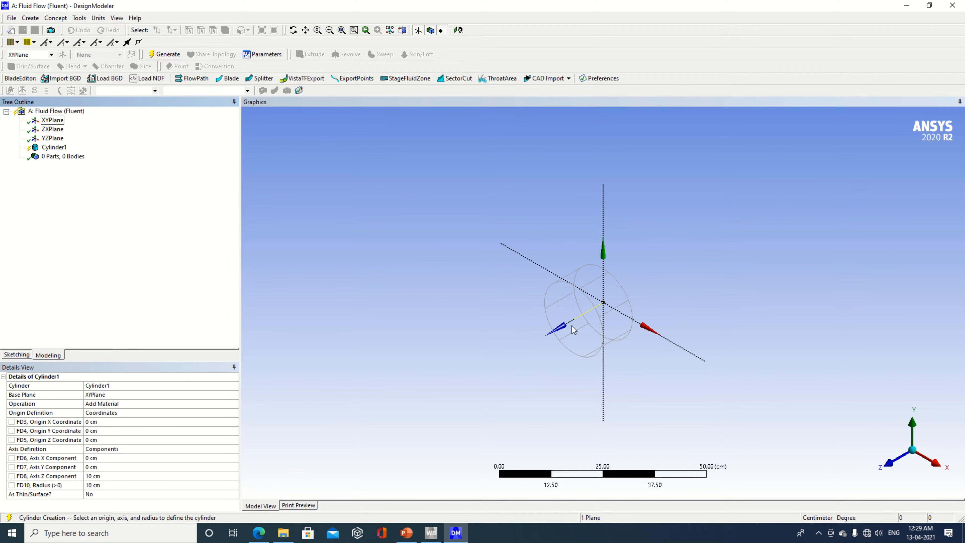
{"action": "left_click", "coordinate": [132, 474]}
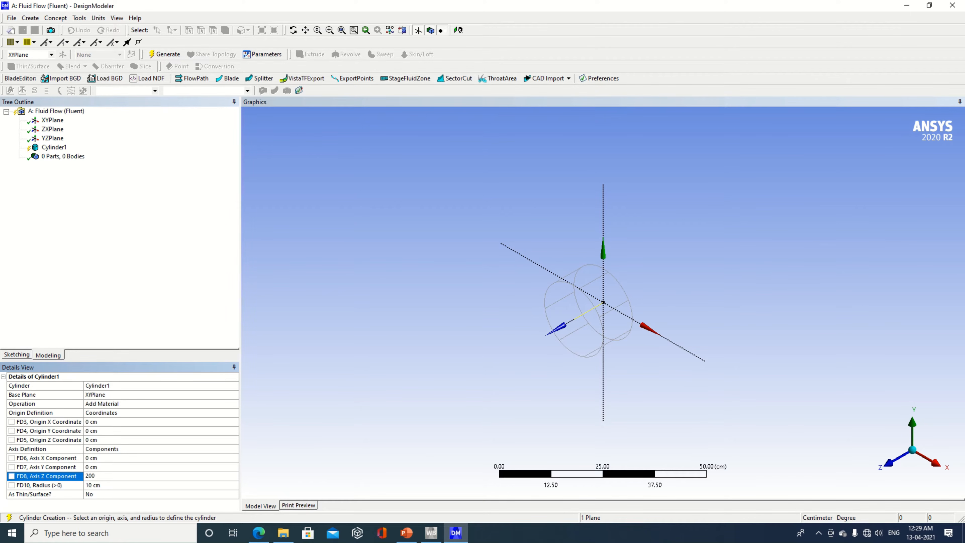
{"action": "key", "text": "Return"}
{"action": "scroll", "coordinate": [503, 281], "scroll_direction": "down", "scroll_amount": 2}
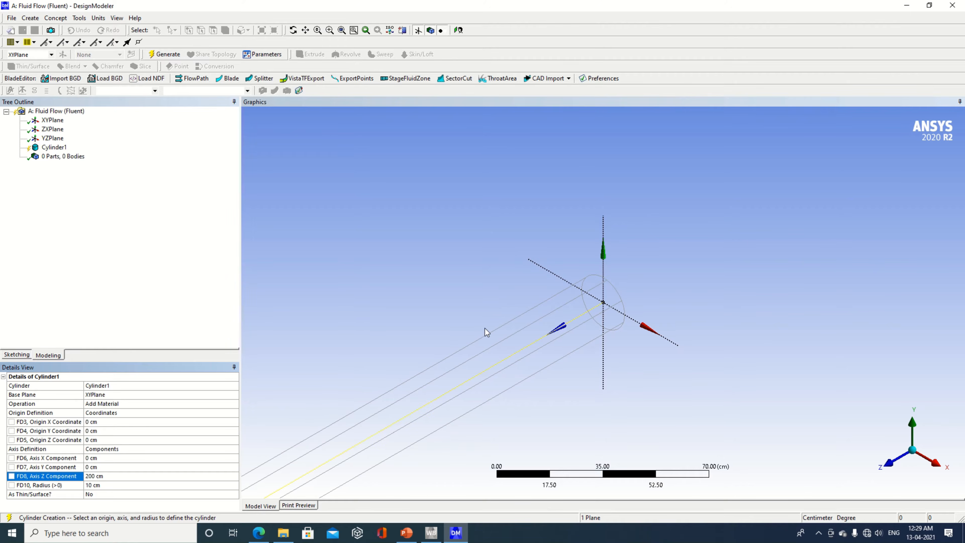
{"action": "scroll", "coordinate": [486, 332], "scroll_direction": "down", "scroll_amount": 2}
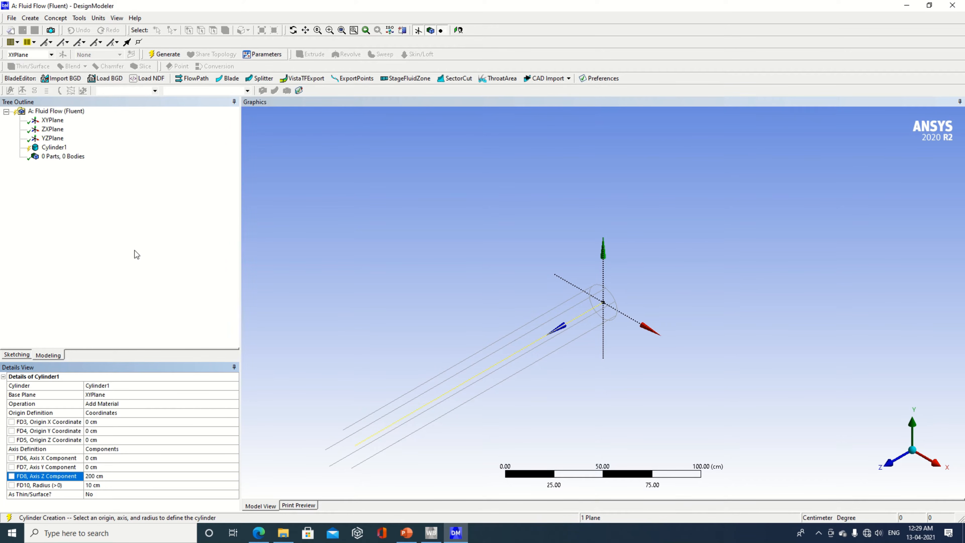
{"action": "left_click", "coordinate": [166, 55]}
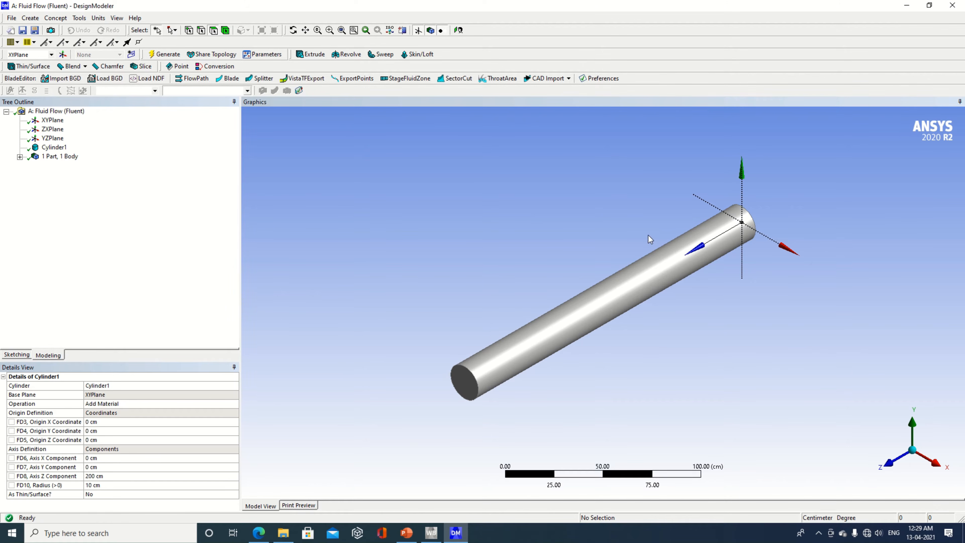
- Set the cylinder's operation to Add Frozen and regenerate the model
{"action": "left_click", "coordinate": [215, 403]}
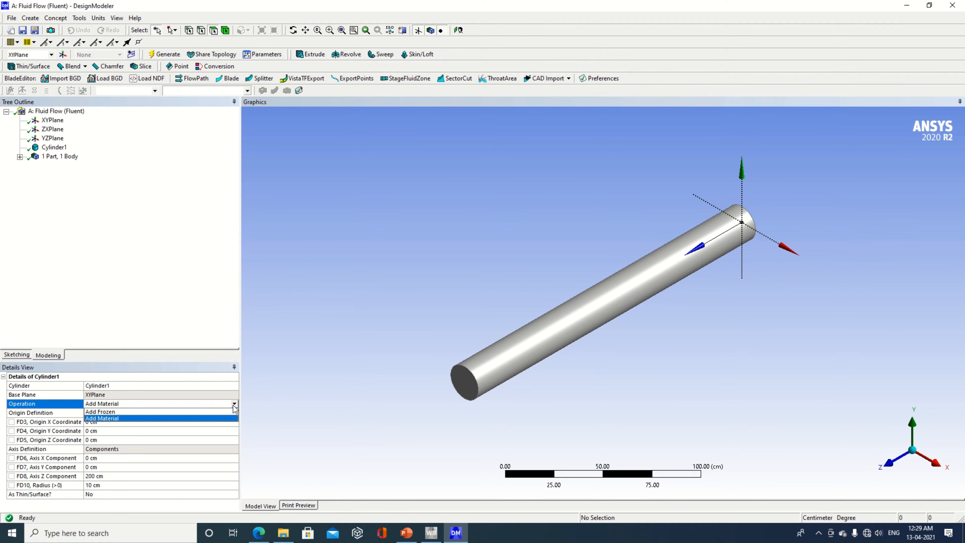
{"action": "left_click", "coordinate": [214, 412]}
{"action": "left_click", "coordinate": [165, 54]}
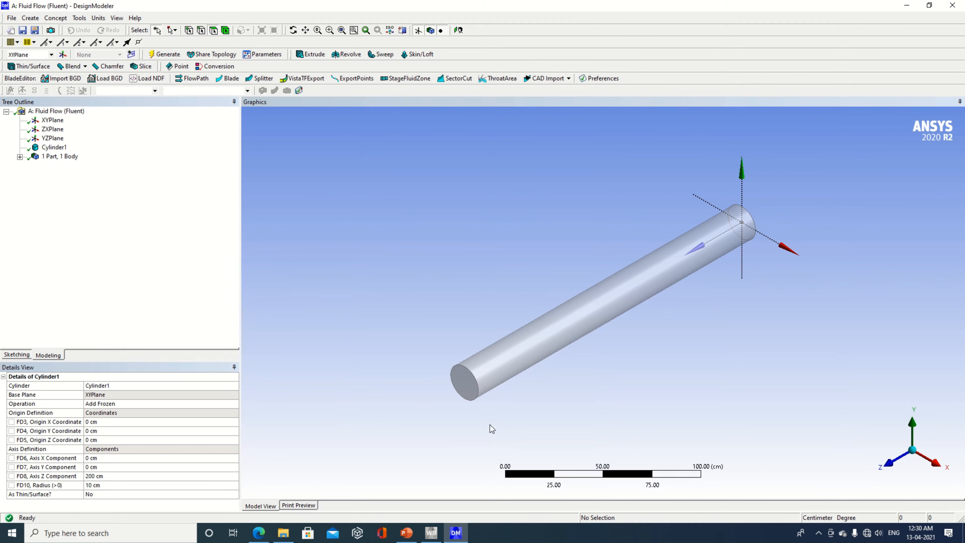
- Enable the As Thin/Surface option for the cylinder and regenerate it as a hollow pipe
{"action": "left_click", "coordinate": [213, 494]}
{"action": "left_click", "coordinate": [210, 505]}
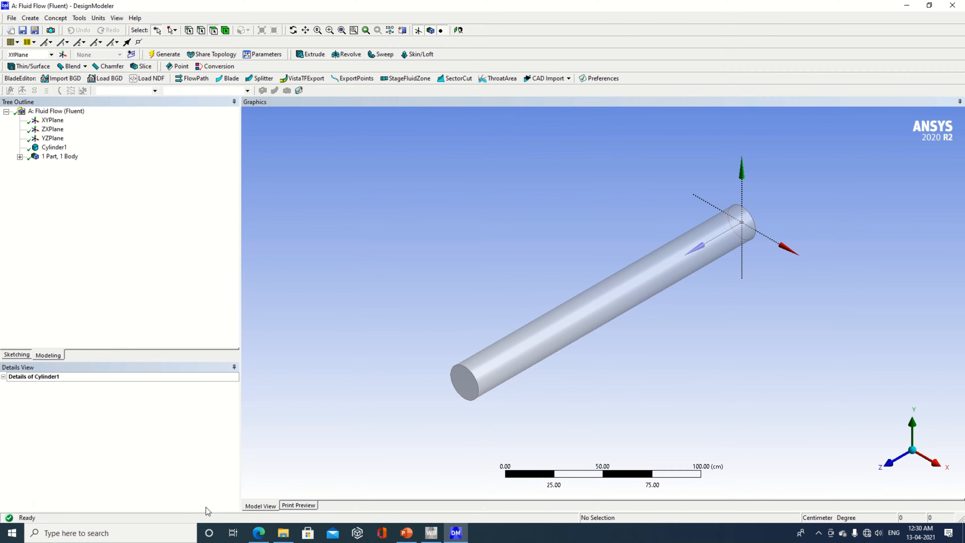
{"action": "left_click", "coordinate": [164, 54]}
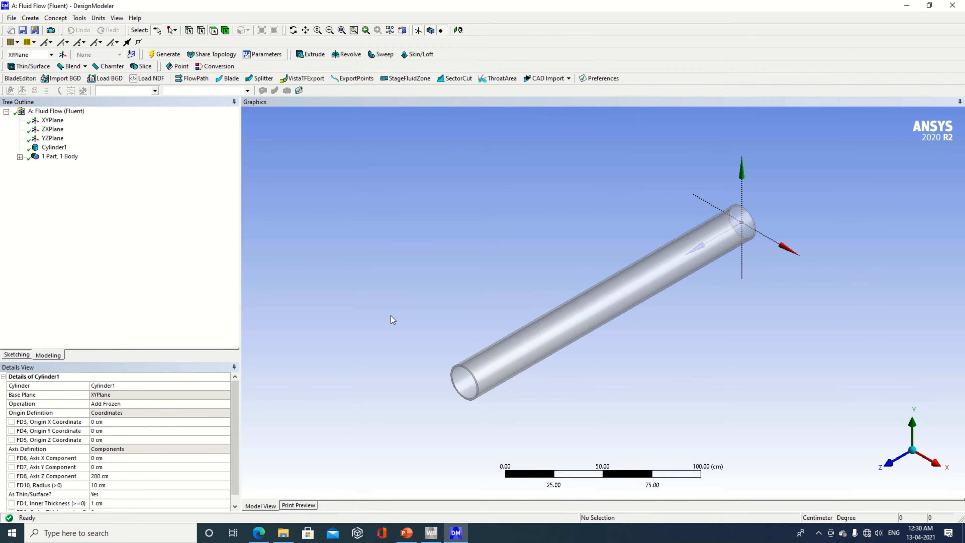
- Create a By Cavity fill using the pipe's inner cylindrical face and generate it
{"action": "mouse_move", "coordinate": [543, 389]}
{"action": "middle_mouse_down"}
{"action": "mouse_move", "coordinate": [624, 341]}
{"action": "mouse_move", "coordinate": [636, 351]}
{"action": "mouse_move", "coordinate": [536, 380]}
{"action": "middle_mouse_up"}
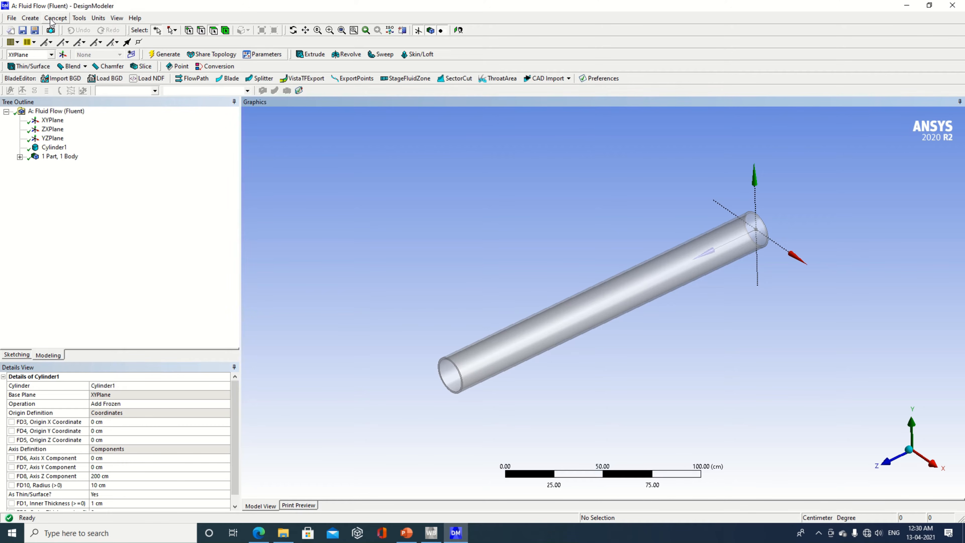
{"action": "left_click", "coordinate": [31, 17]}
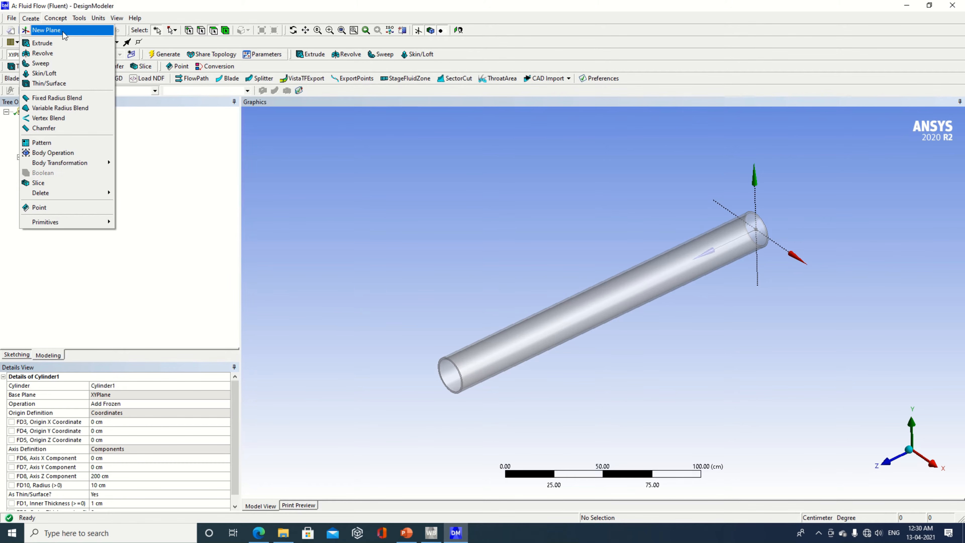
{"action": "left_click", "coordinate": [95, 124]}
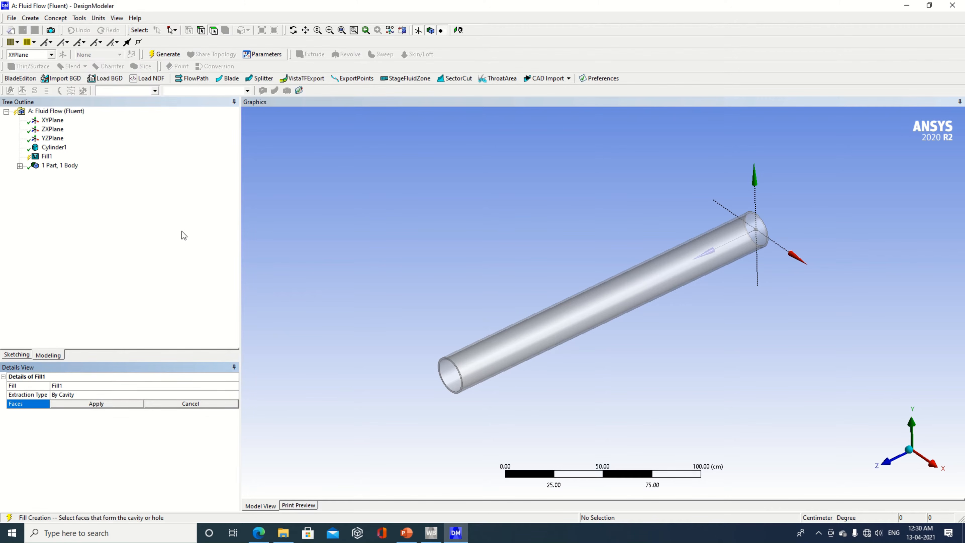
{"action": "left_click", "coordinate": [459, 381]}
{"action": "left_click", "coordinate": [119, 406]}
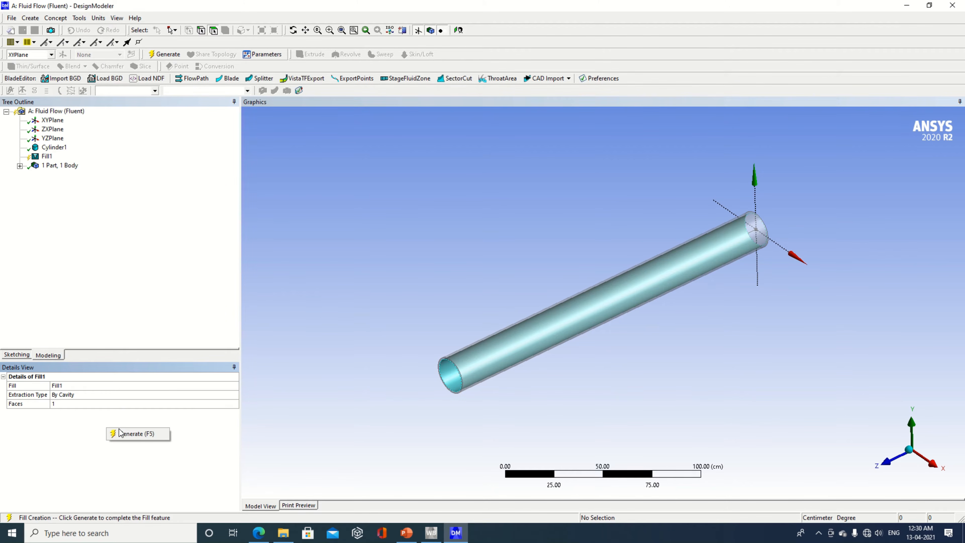
{"action": "left_click", "coordinate": [119, 432]}
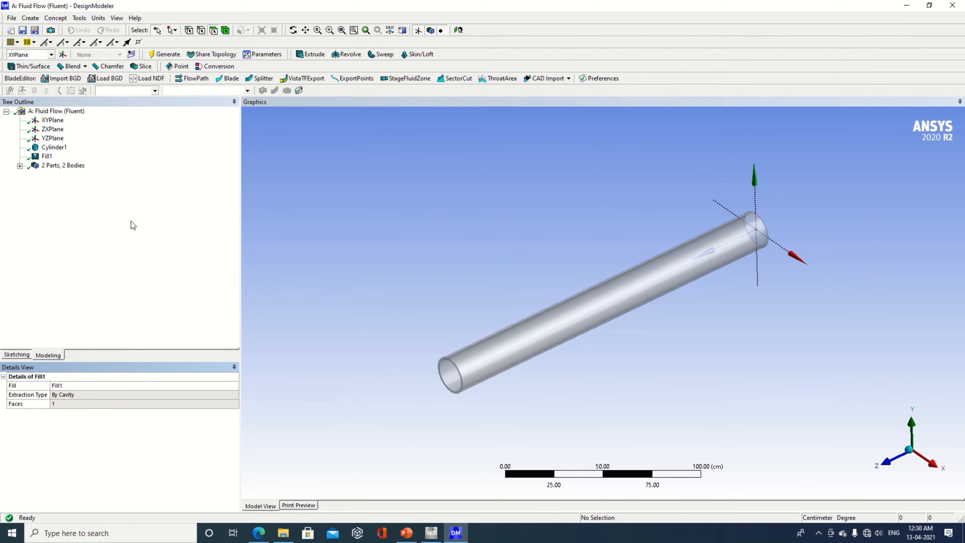
- Rename the inner filled body as Fluid and check it against the outer pipe body
{"action": "left_click", "coordinate": [20, 166]}
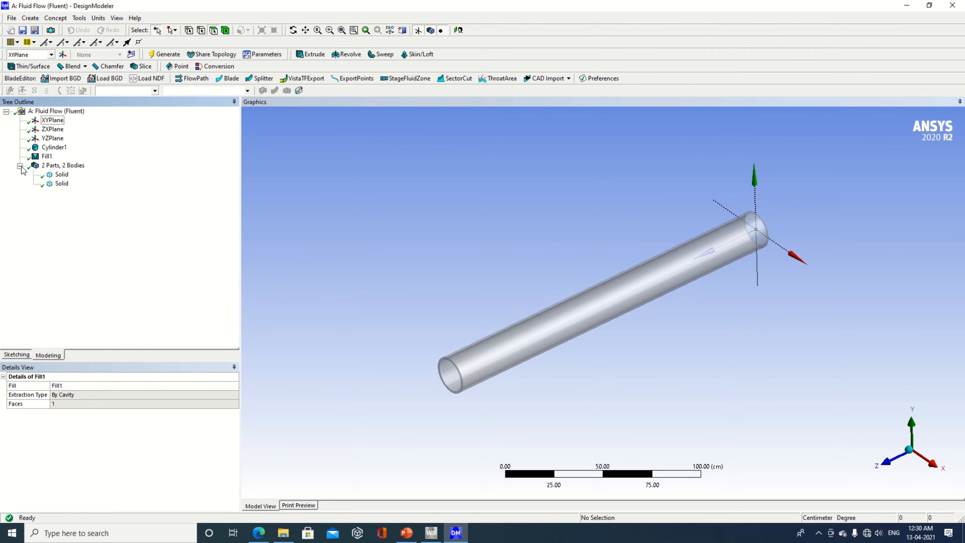
{"action": "left_click", "coordinate": [60, 175]}
{"action": "left_click", "coordinate": [64, 184]}
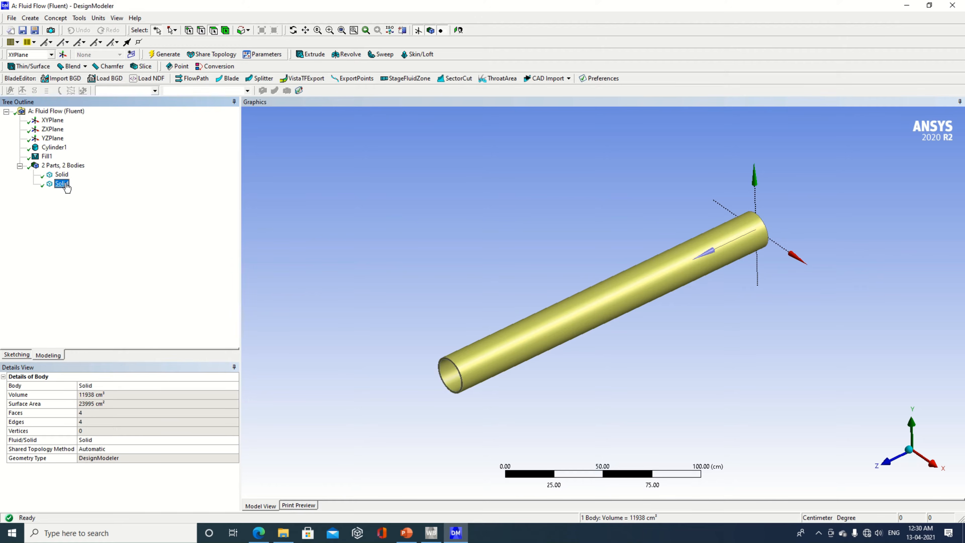
{"action": "right_click", "coordinate": [65, 186]}
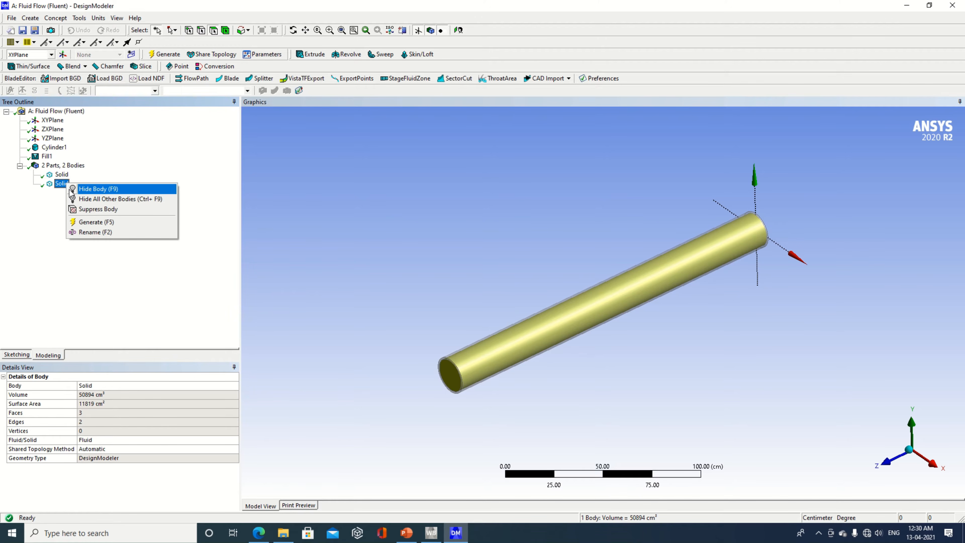
{"action": "left_click", "coordinate": [93, 243]}
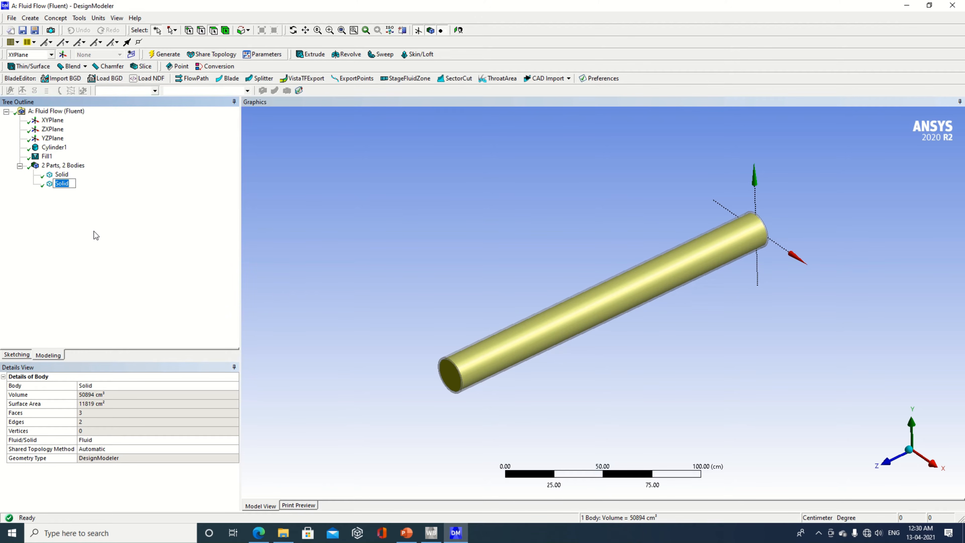
{"action": "type", "text": "Flui"}
{"action": "key", "text": "Return"}
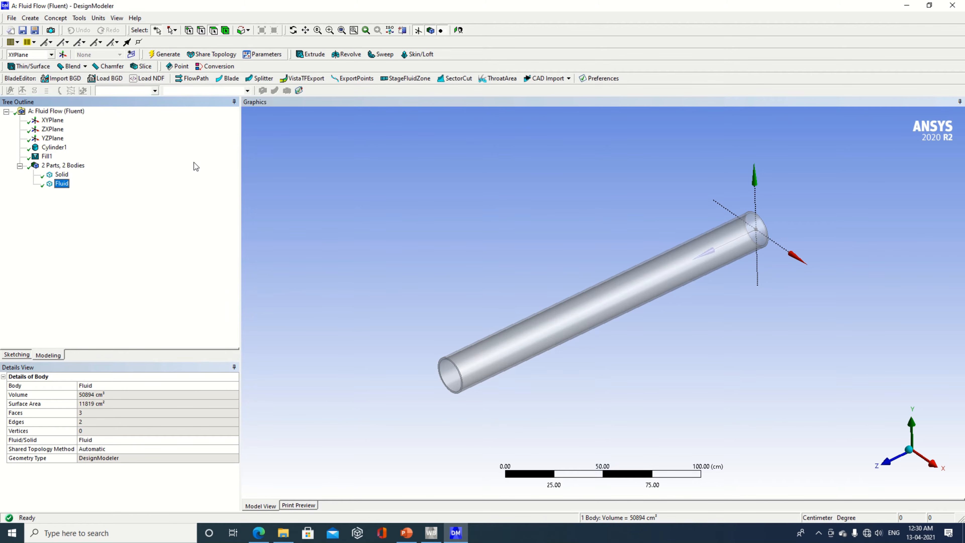
{"action": "left_click", "coordinate": [64, 175]}
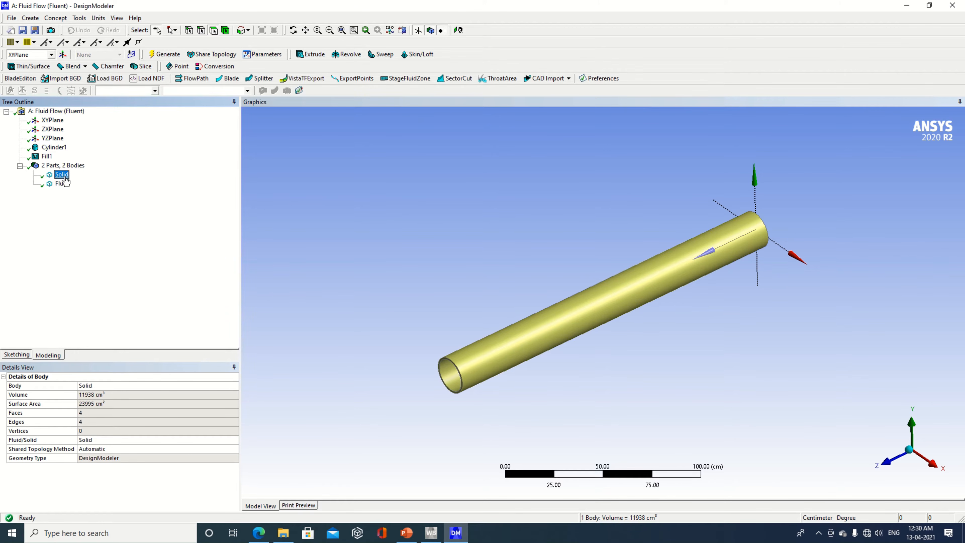
{"action": "left_click", "coordinate": [63, 184]}
- Start saving the project and browse to the Ansys Work folder on drive D
{"action": "left_click", "coordinate": [22, 29]}
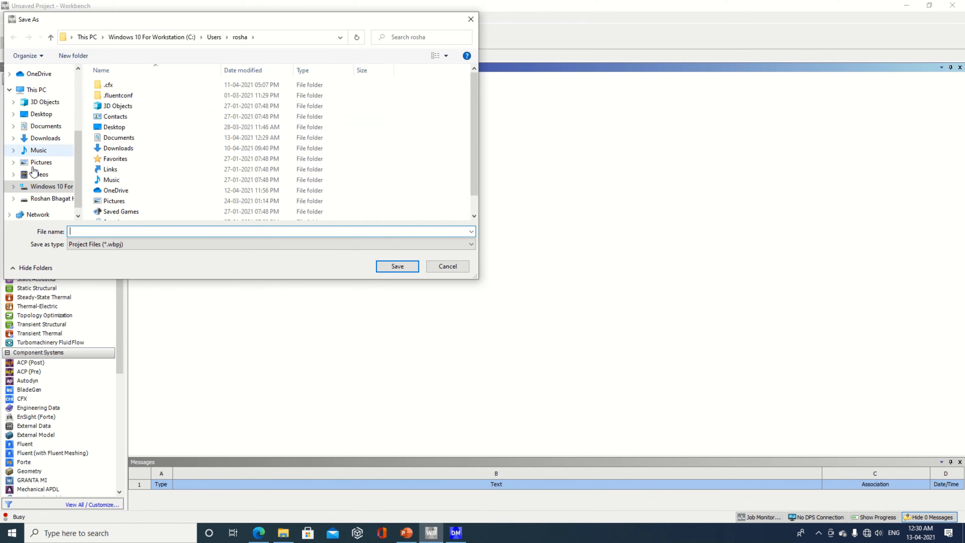
{"action": "left_click", "coordinate": [38, 92]}
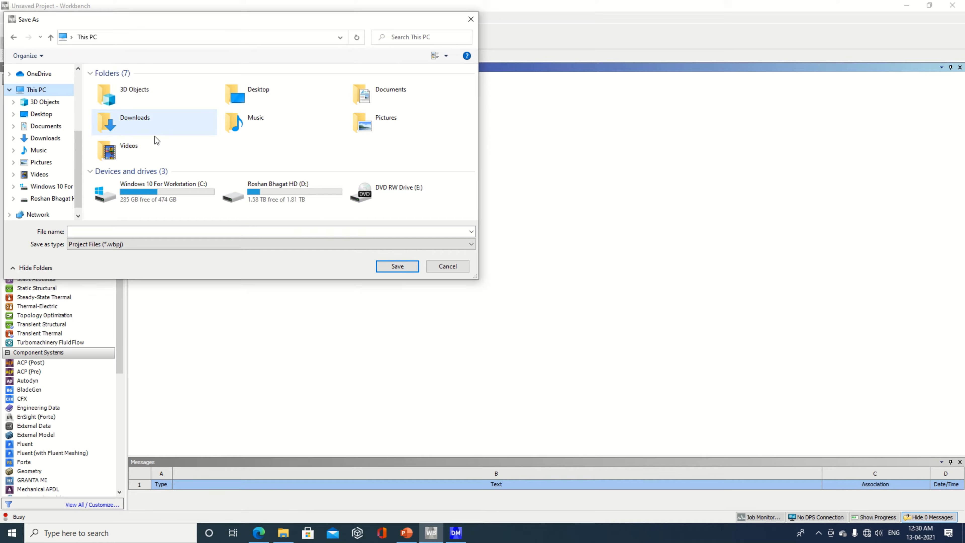
{"action": "double_click", "coordinate": [267, 190]}
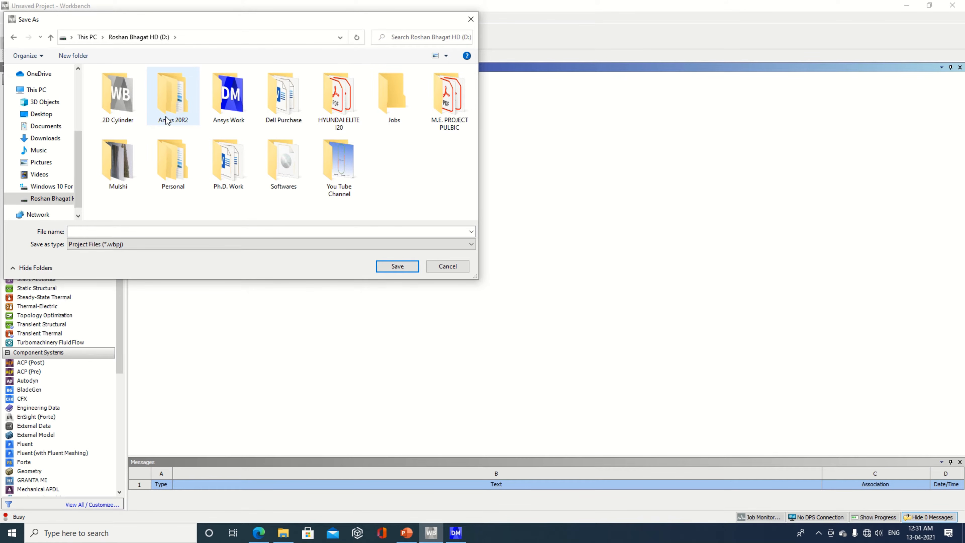
{"action": "double_click", "coordinate": [230, 98]}
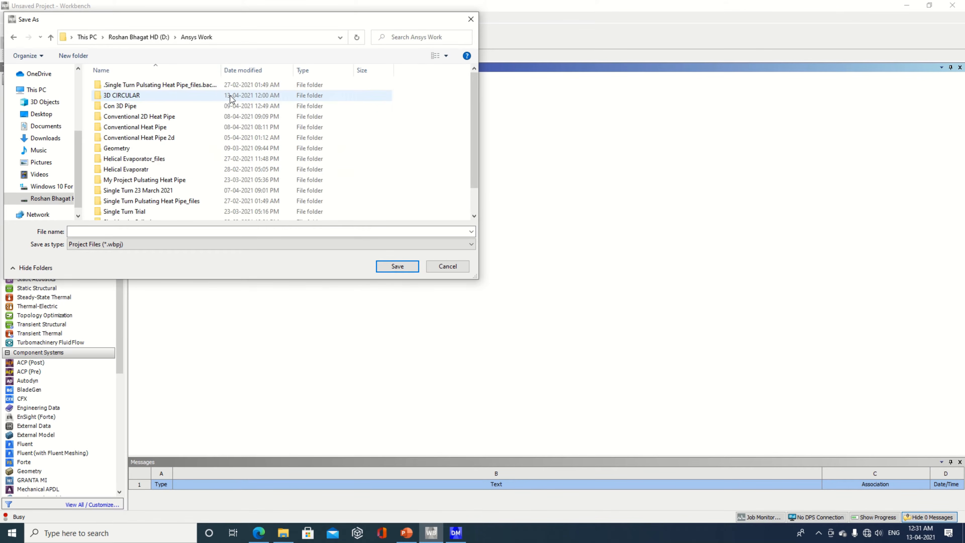
{"action": "left_click", "coordinate": [145, 95]}
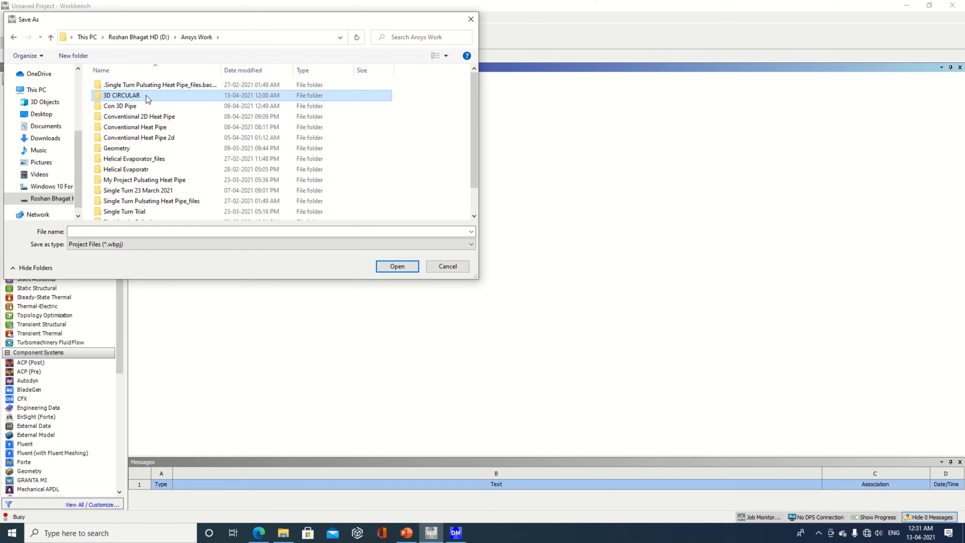
{"action": "left_click", "coordinate": [397, 267]}
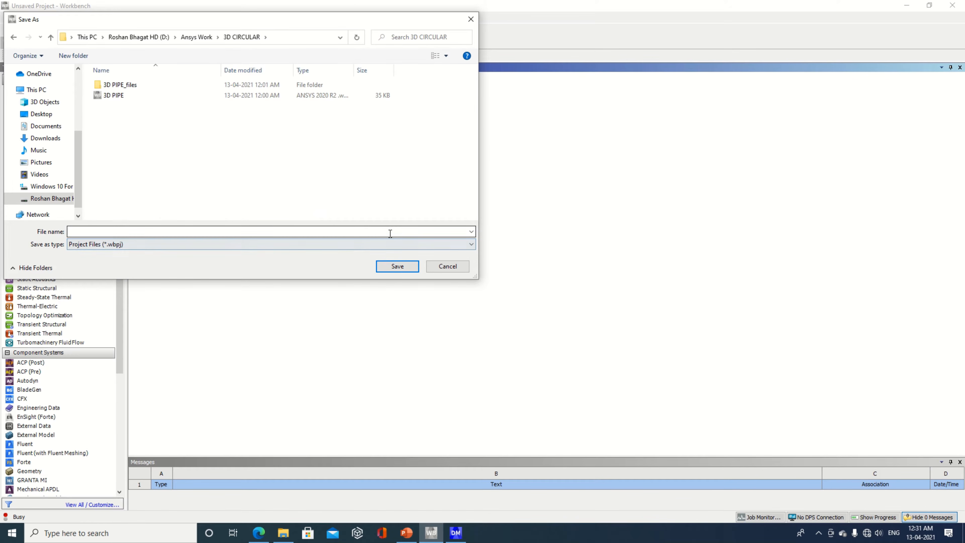
{"action": "left_click", "coordinate": [391, 233]}
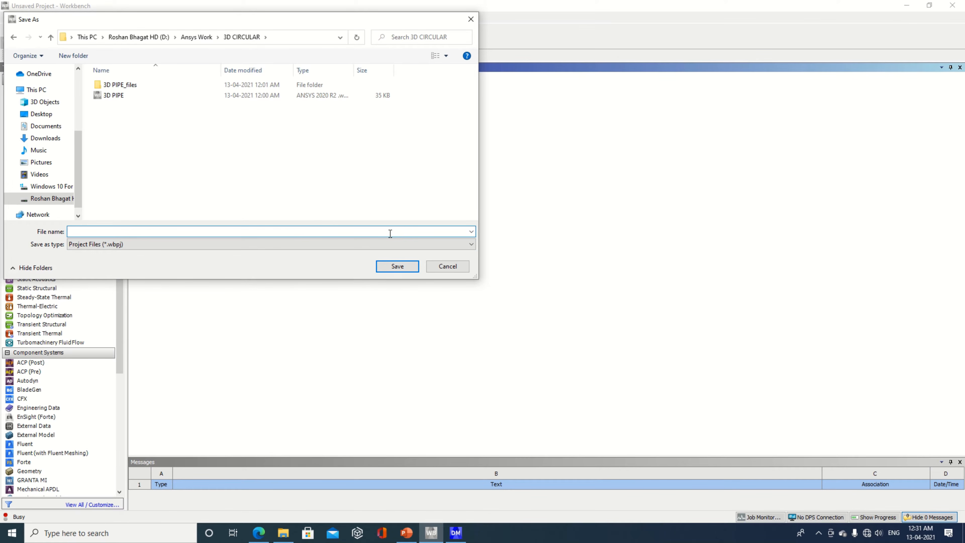
{"action": "left_click", "coordinate": [50, 36]}
- Create a new folder named 3d pipe cfd inside the Ansys Work folder
{"action": "scroll", "coordinate": [343, 156], "scroll_direction": "down", "scroll_amount": 1}
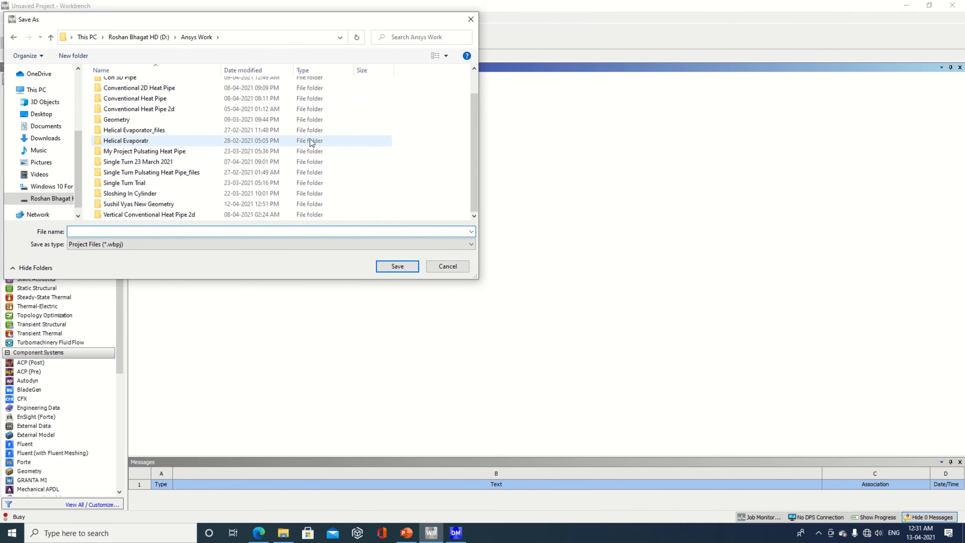
{"action": "scroll", "coordinate": [313, 143], "scroll_direction": "up", "scroll_amount": 1}
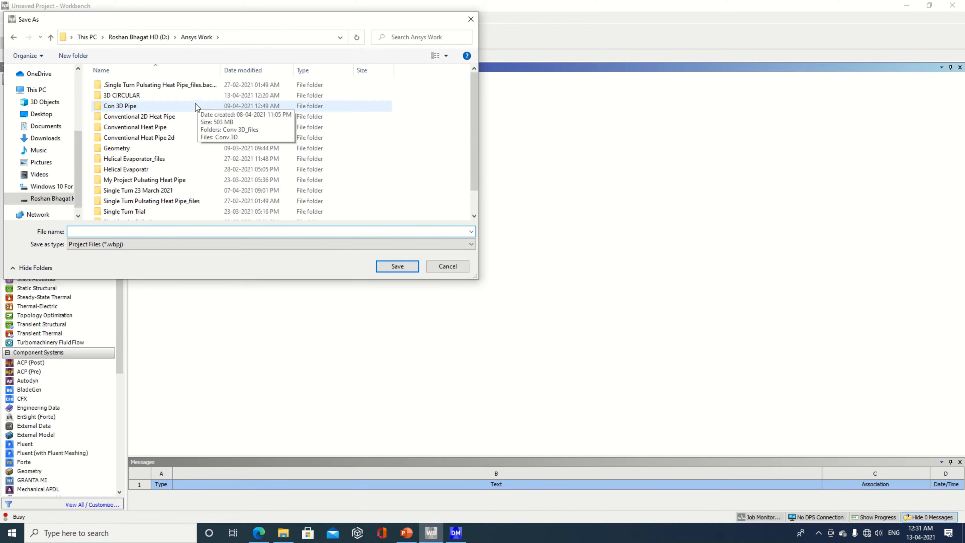
{"action": "right_click", "coordinate": [391, 123]}
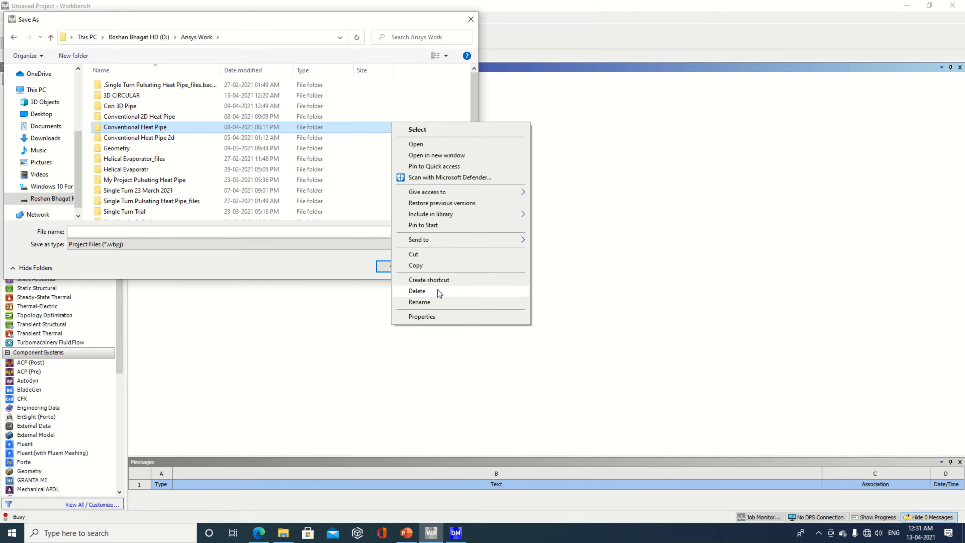
{"action": "right_click", "coordinate": [435, 85]}
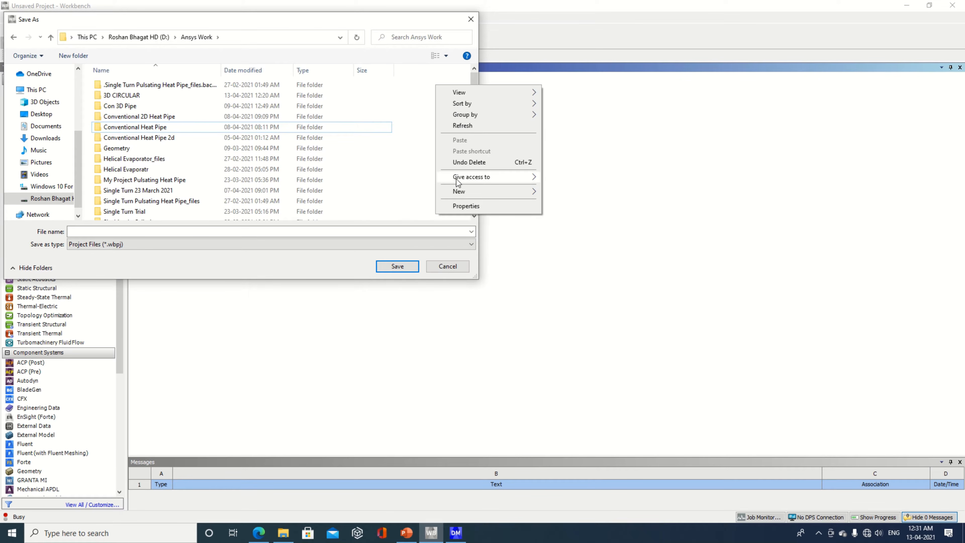
{"action": "mouse_move", "coordinate": [471, 191]}
{"action": "left_click", "coordinate": [569, 193]}
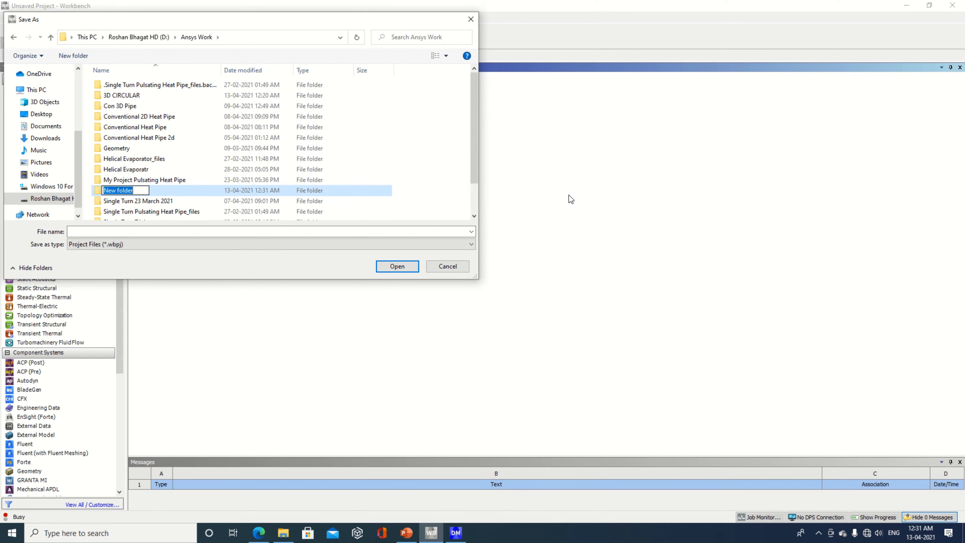
{"action": "type", "text": "ed pipe cfd"}
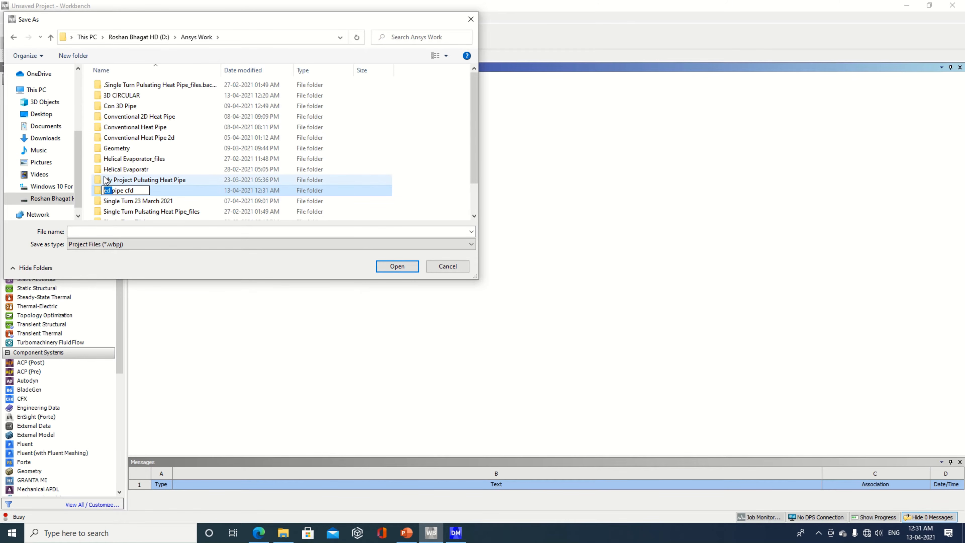
{"action": "type", "text": "3d"}
{"action": "key", "text": "Return"}
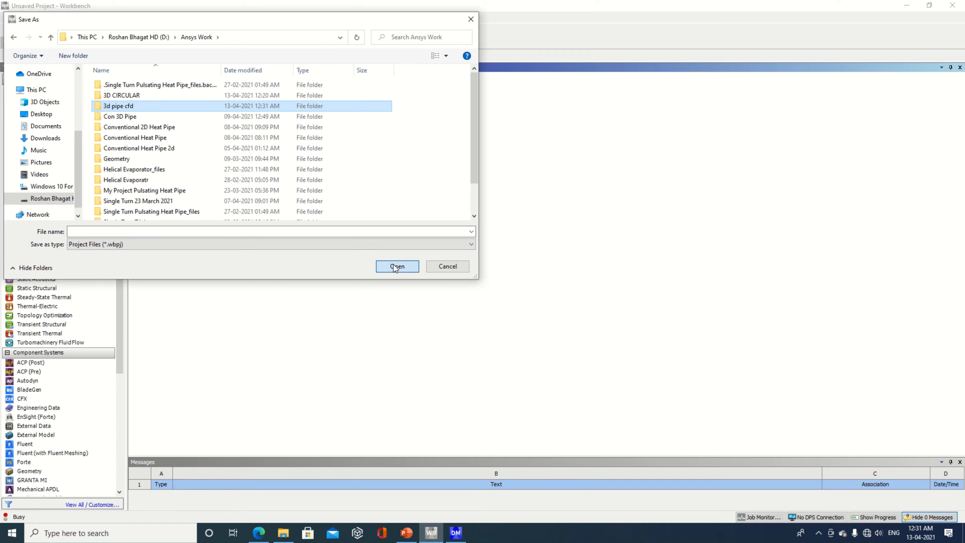
- Save the project in the Ansys Work folder under the file name 3d pipe
{"action": "left_click", "coordinate": [384, 230]}
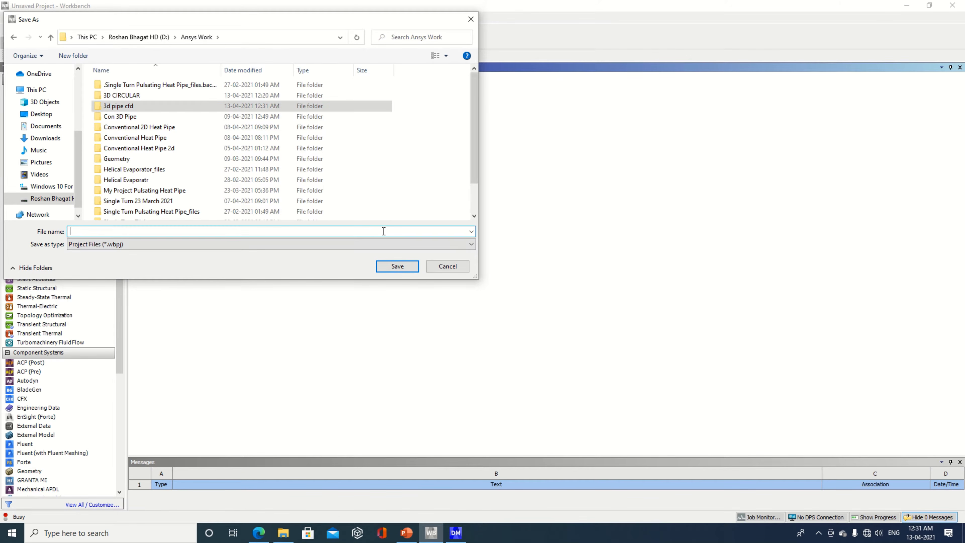
{"action": "type", "text": "3d"}
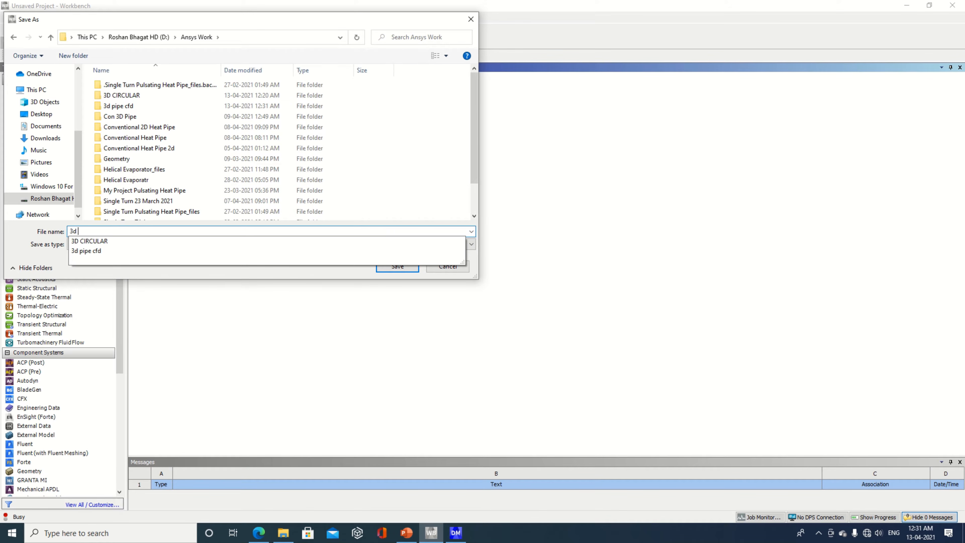
{"action": "type", "text": " pipe"}
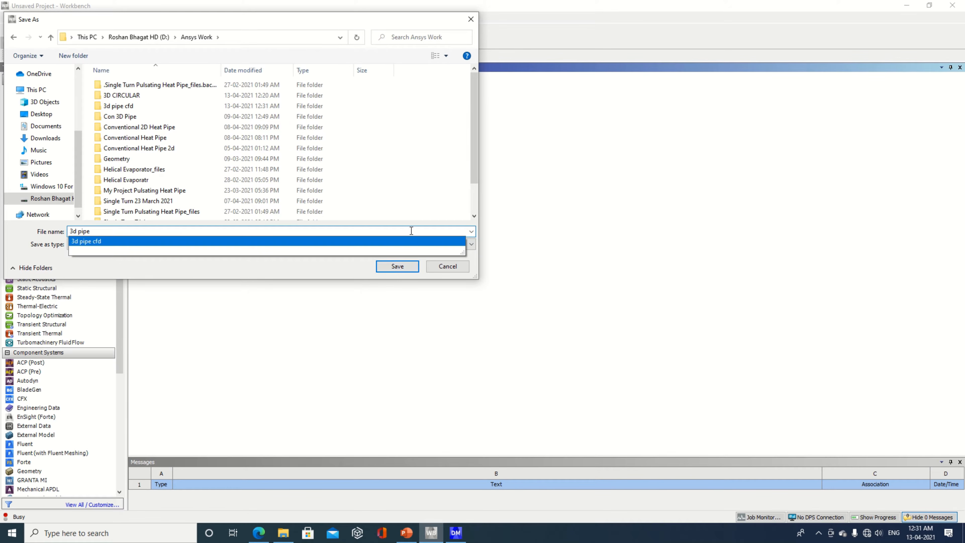
{"action": "left_click", "coordinate": [408, 269]}
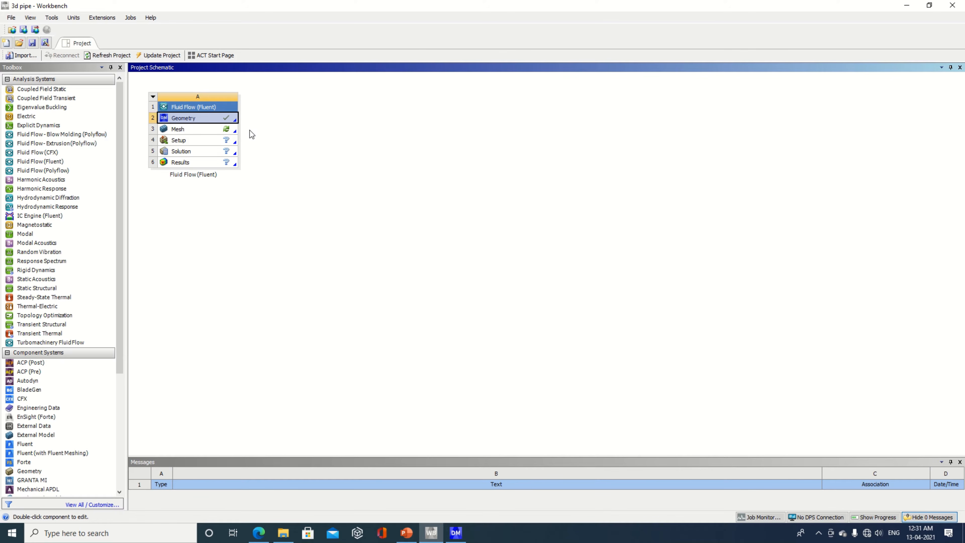
- Open the Mesh cell of the Fluid Flow (Fluent) system in the Meshing editor
{"action": "left_click", "coordinate": [228, 130]}
{"action": "right_click", "coordinate": [227, 129]}
{"action": "left_click", "coordinate": [246, 136]}
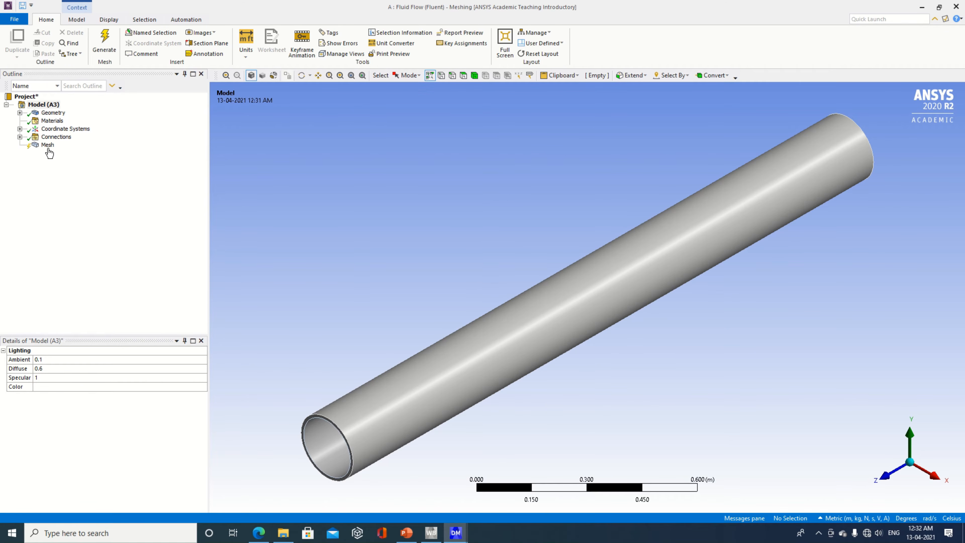
- Expand the mesh statistics and generate an initial mesh with the default element size
{"action": "left_click", "coordinate": [47, 146]}
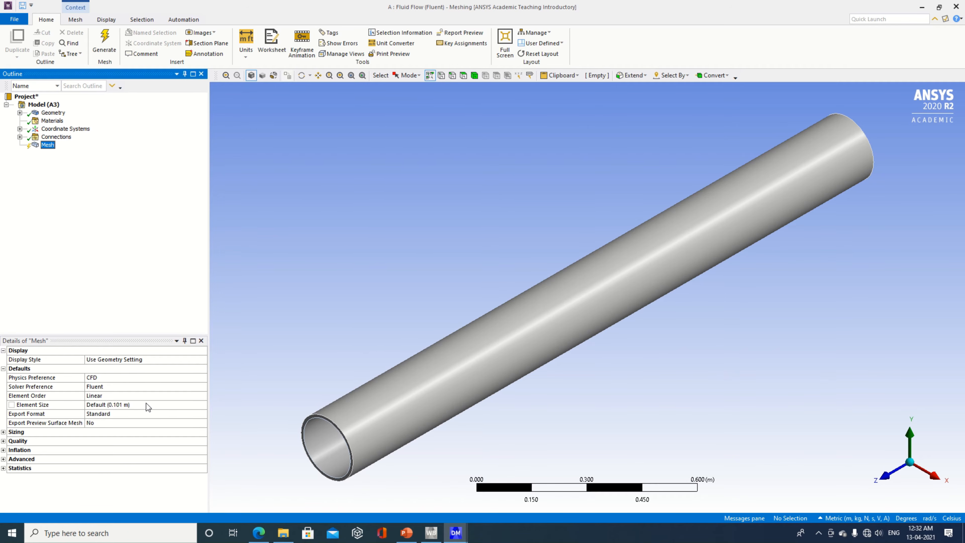
{"action": "left_click", "coordinate": [4, 468]}
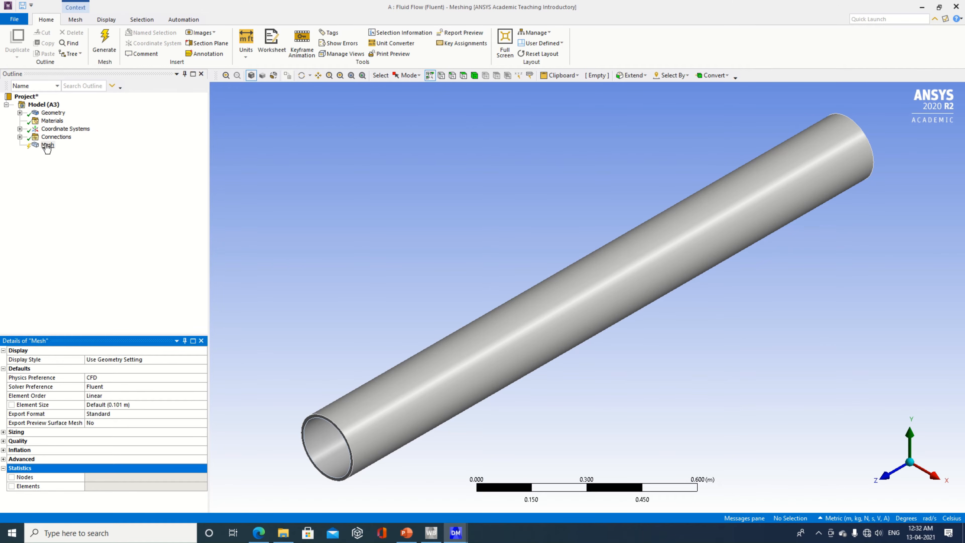
{"action": "right_click", "coordinate": [47, 145]}
{"action": "left_click", "coordinate": [73, 162]}
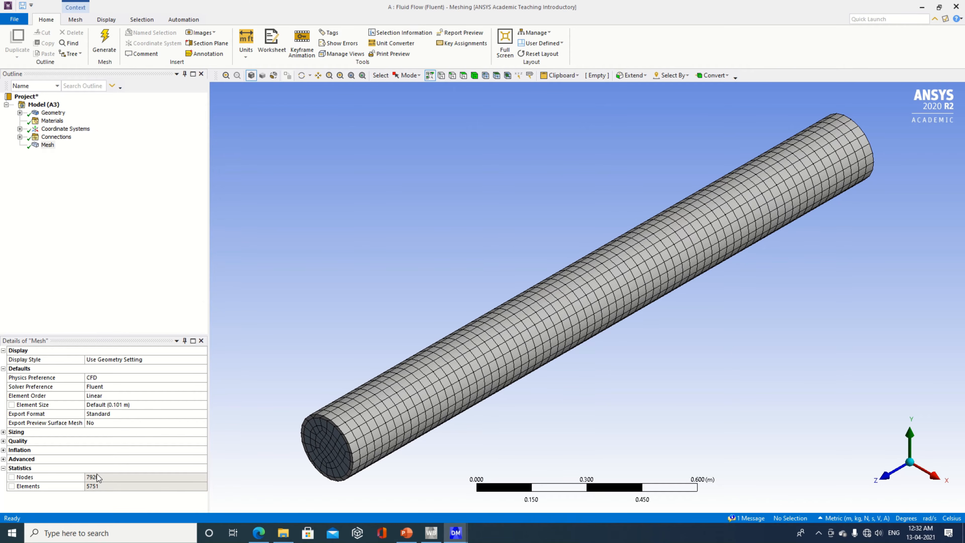
- Set the mesh element size to 0.01 m and regenerate the mesh
{"action": "left_click", "coordinate": [147, 404]}
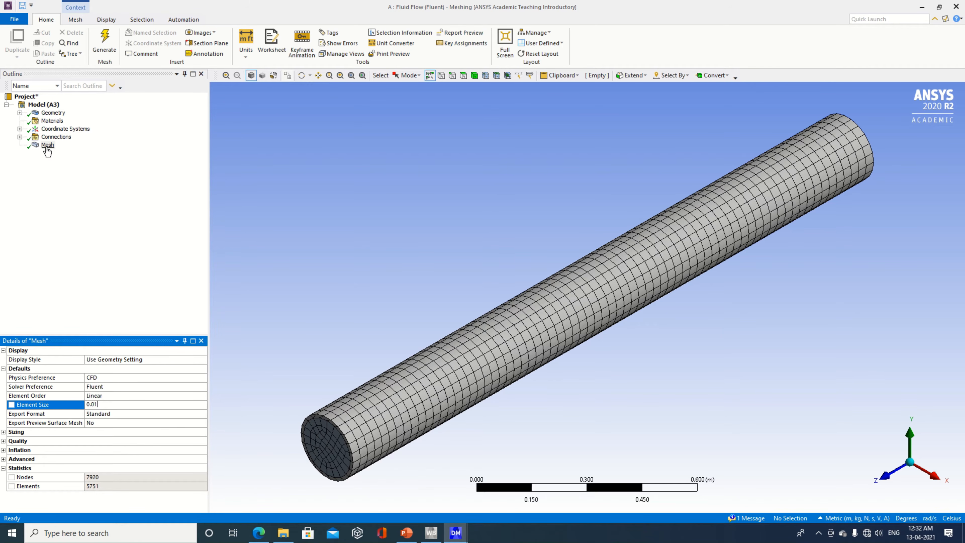
{"action": "right_click", "coordinate": [53, 144]}
{"action": "left_click", "coordinate": [81, 171]}
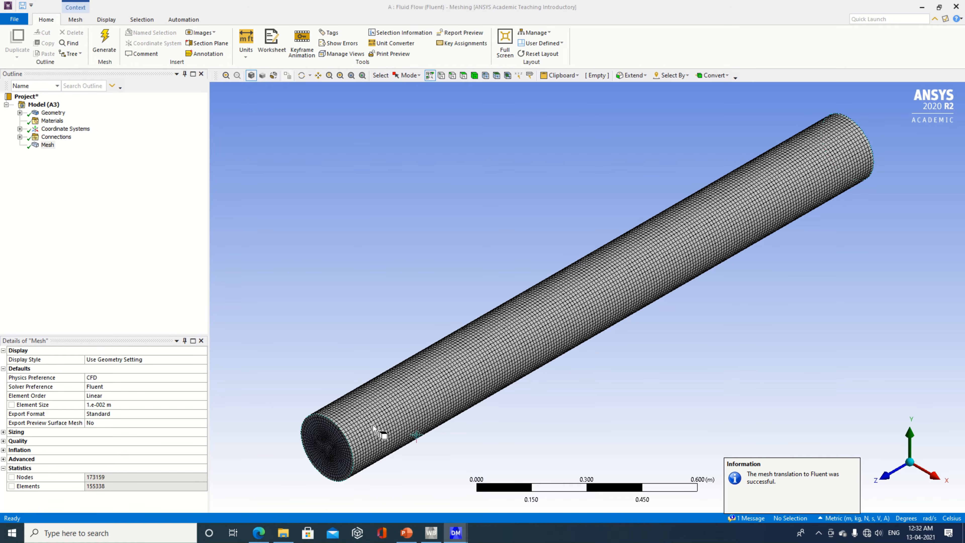
- Create a named selection called Inlet on the inner fluid face at the pipe's near end
{"action": "left_click", "coordinate": [463, 75]}
{"action": "left_click", "coordinate": [309, 448]}
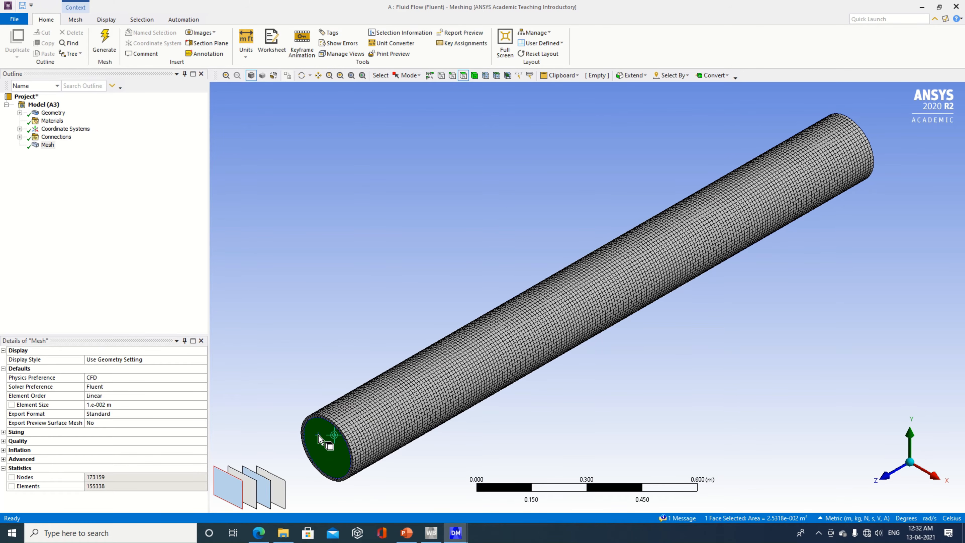
{"action": "right_click", "coordinate": [318, 436]}
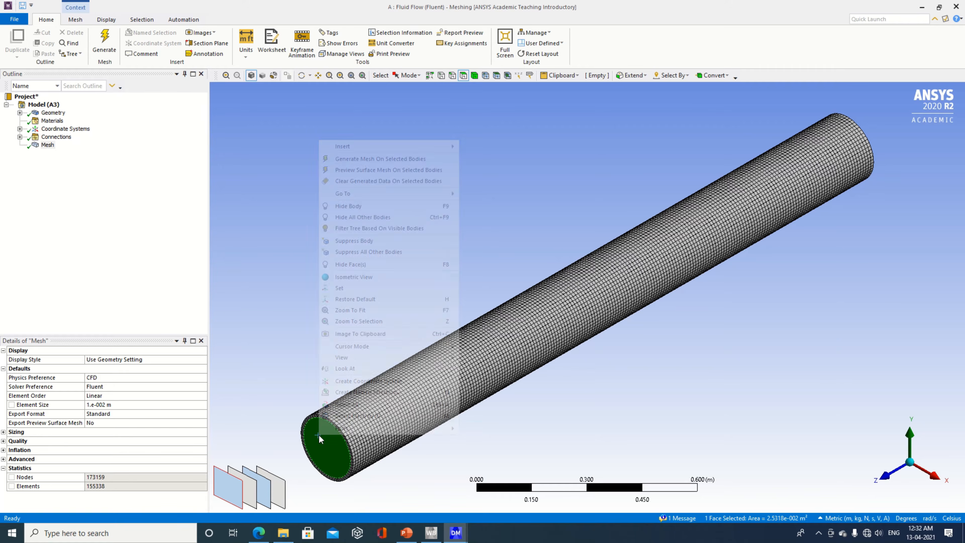
{"action": "left_click", "coordinate": [359, 392]}
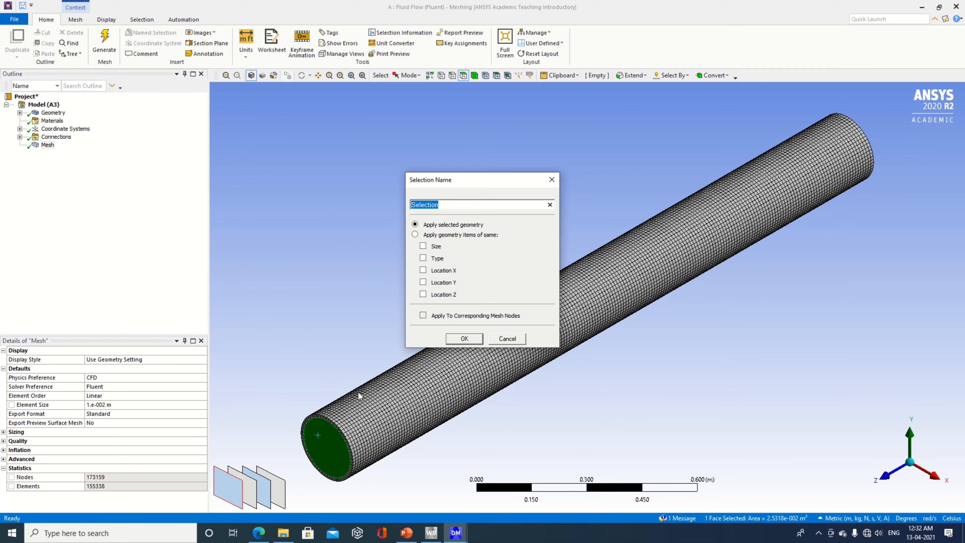
{"action": "key", "text": "BackSpace"}
{"action": "type", "text": "Inlet"}
{"action": "key", "text": "Return"}
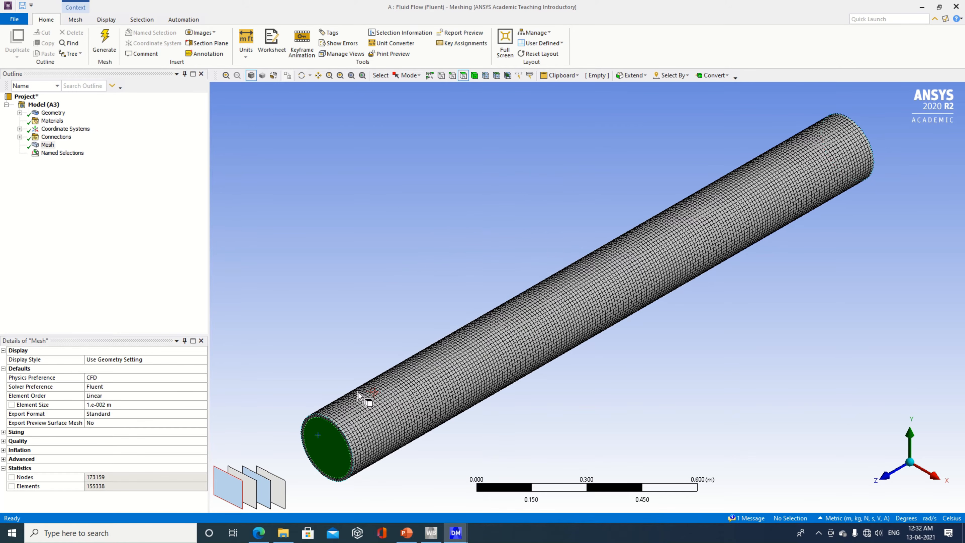
- Create a named selection called Wall on the pipe's outer cylindrical face
{"action": "left_click", "coordinate": [400, 396]}
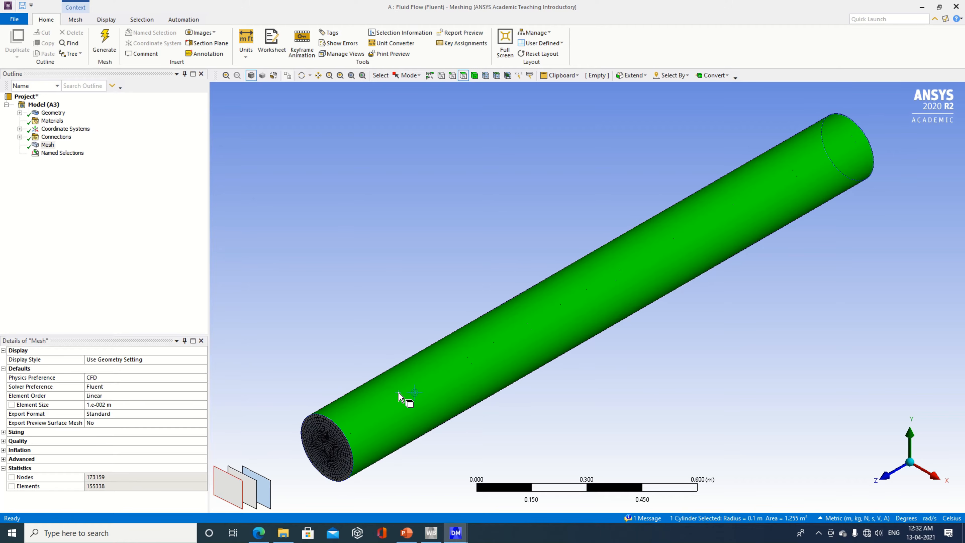
{"action": "right_click", "coordinate": [399, 397]}
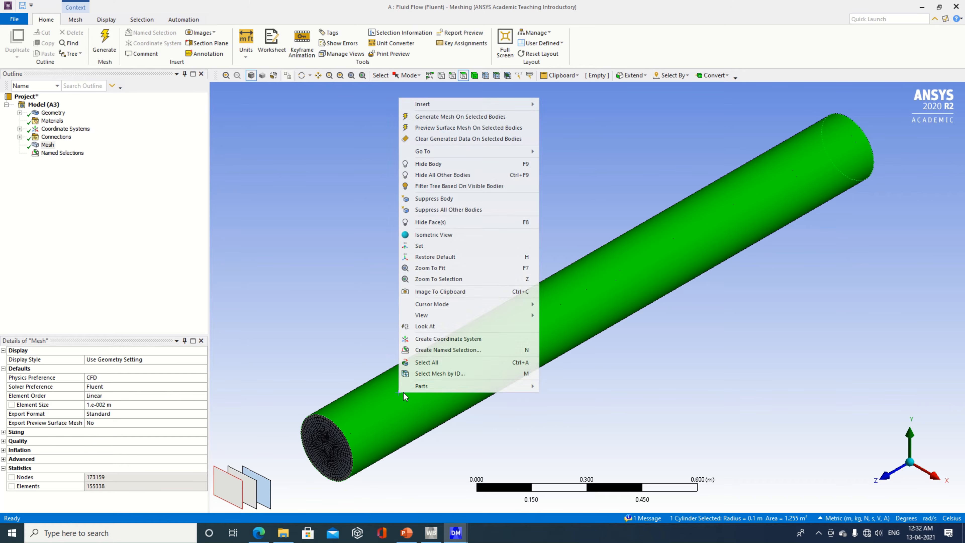
{"action": "left_click", "coordinate": [457, 353]}
{"action": "type", "text": "W"}
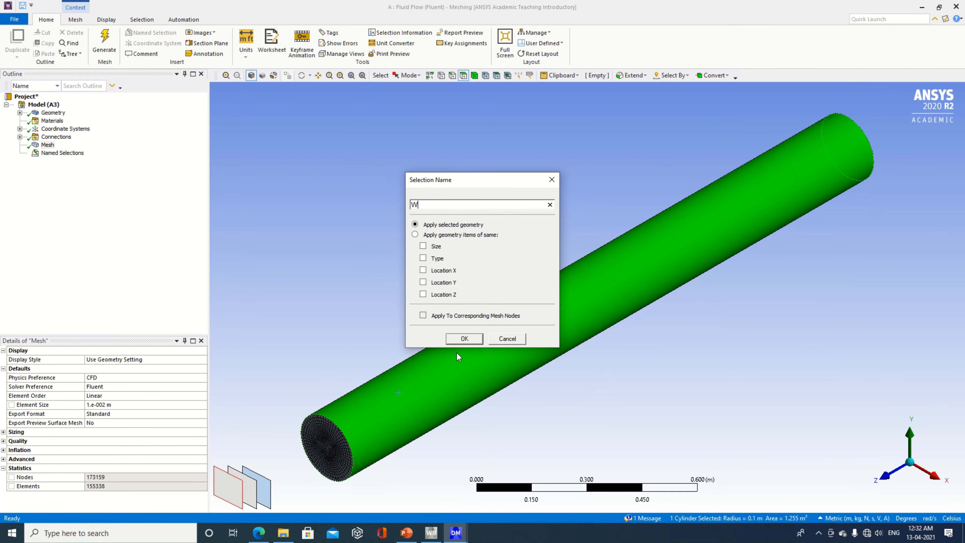
{"action": "type", "text": "all"}
{"action": "key", "text": "Return"}
- Create a named selection called Outlet on the inner fluid face at the pipe's opposite end
{"action": "left_click", "coordinate": [874, 218]}
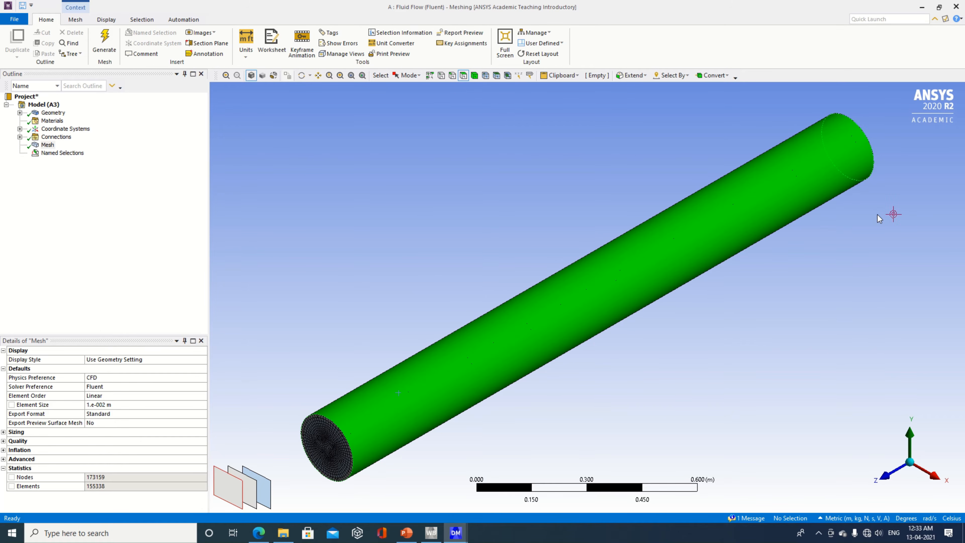
{"action": "middle_click_drag", "start_coordinate": [880, 218], "coordinate": [783, 275]}
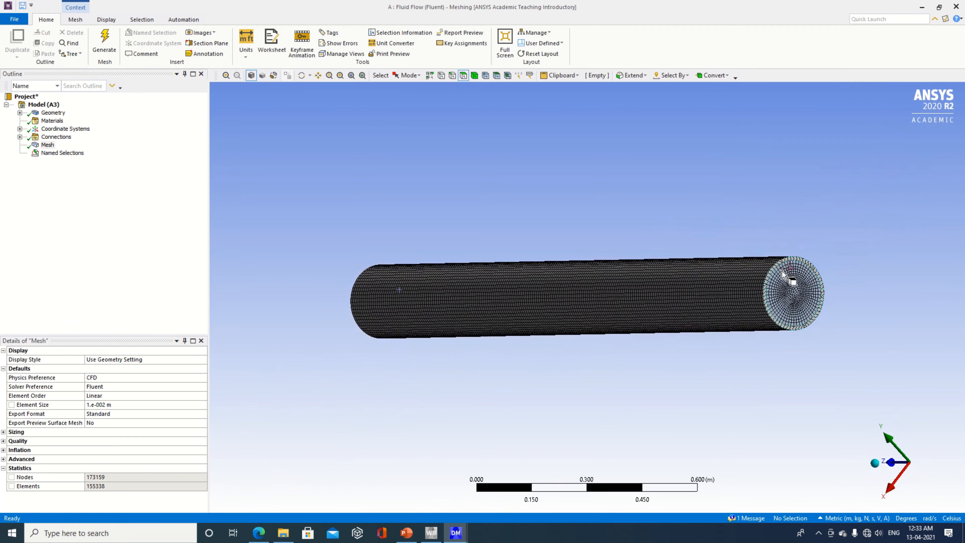
{"action": "left_click", "coordinate": [793, 282]}
{"action": "right_click", "coordinate": [795, 283]}
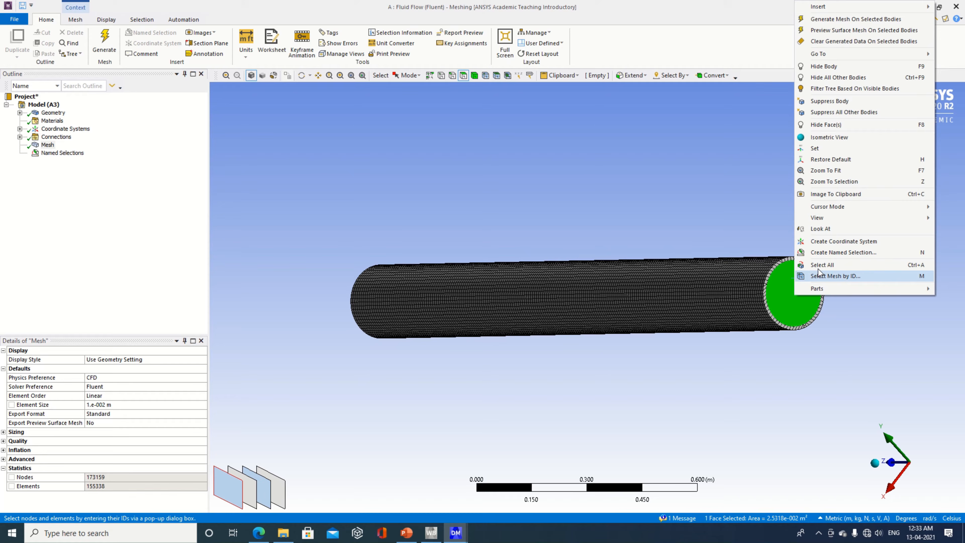
{"action": "left_click", "coordinate": [824, 253]}
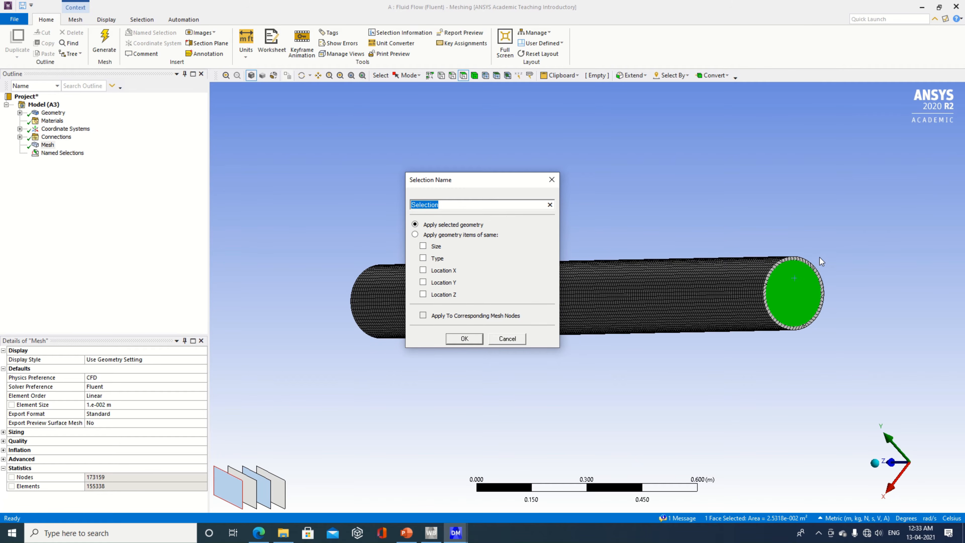
{"action": "type", "text": "Outlet"}
{"action": "key", "text": "Return"}
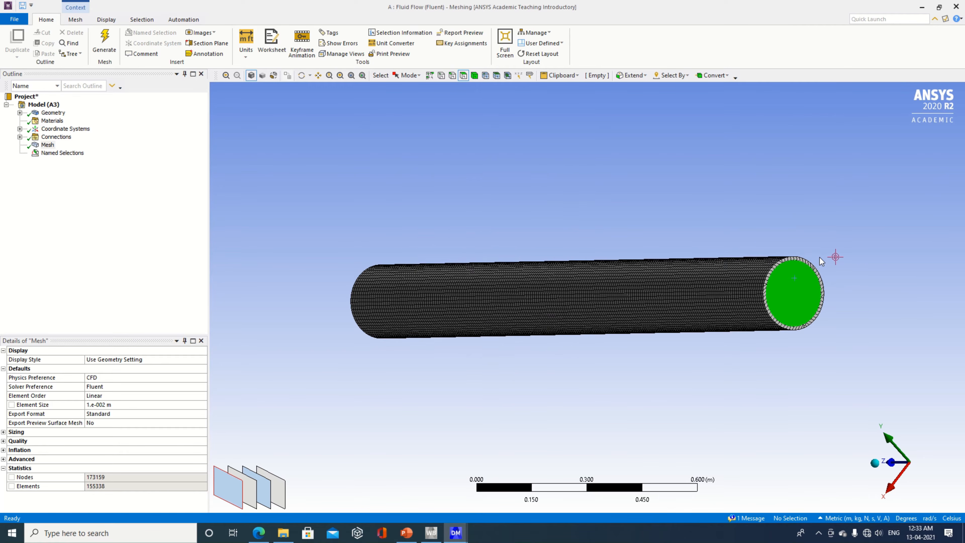
- Check the faces assigned to the Inlet, Wall and Outlet named selections and update the mesh
{"action": "double_click", "coordinate": [60, 153]}
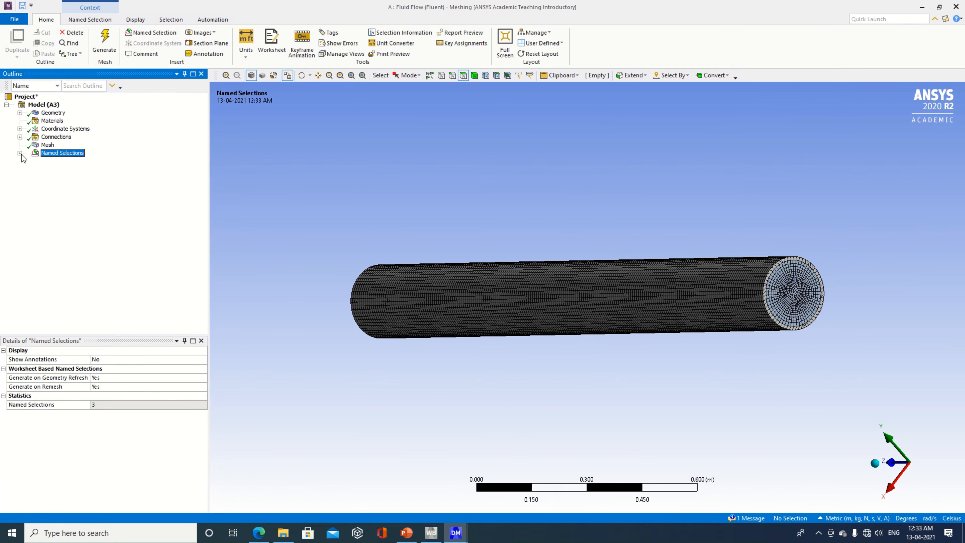
{"action": "left_click", "coordinate": [60, 161]}
{"action": "left_click", "coordinate": [61, 169]}
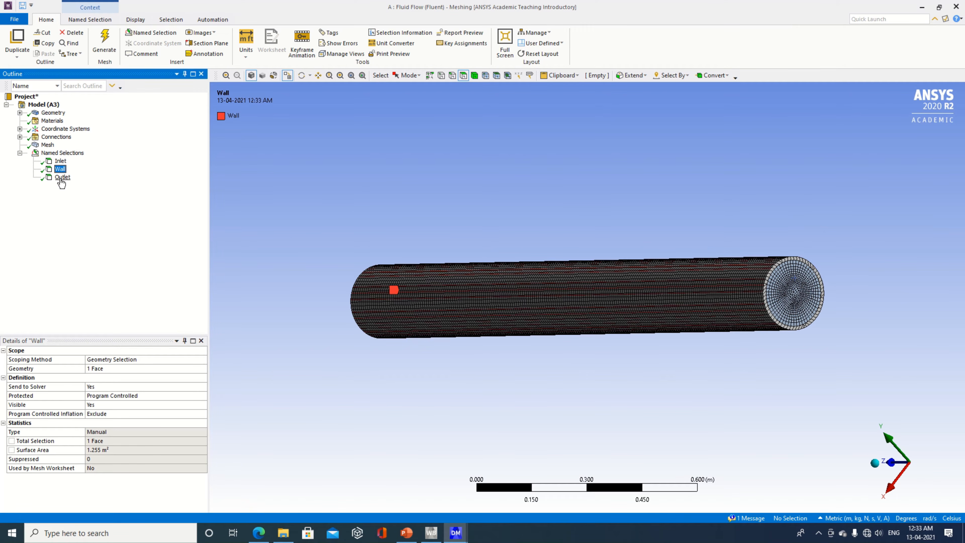
{"action": "left_click", "coordinate": [62, 177]}
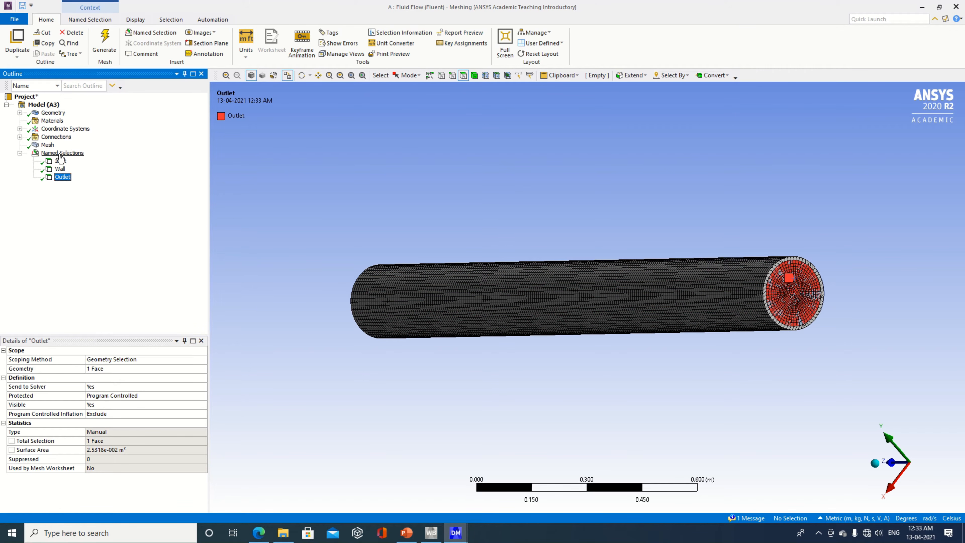
{"action": "right_click", "coordinate": [48, 147]}
{"action": "left_click", "coordinate": [72, 167]}
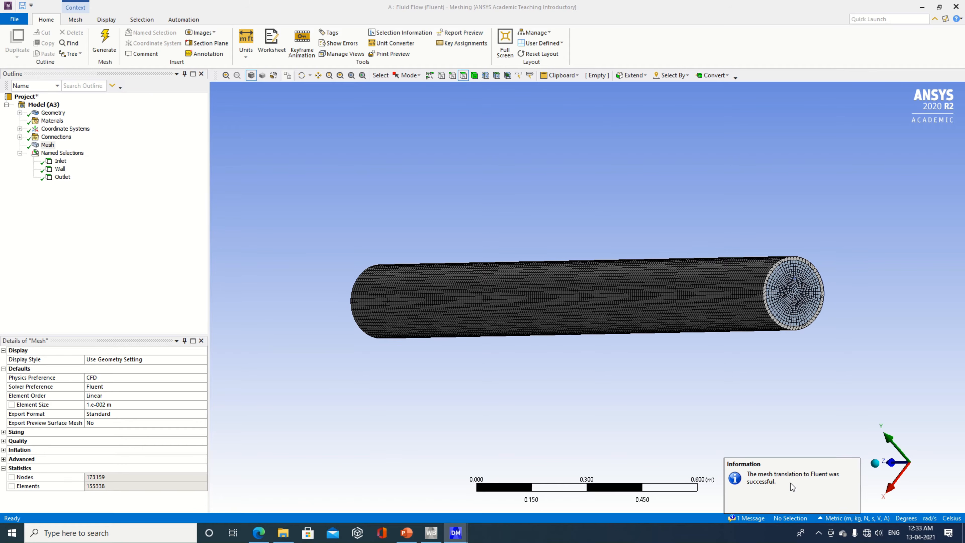
- Return the meshed pipe to the isometric view and close the Meshing editor
{"action": "left_click", "coordinate": [875, 465]}
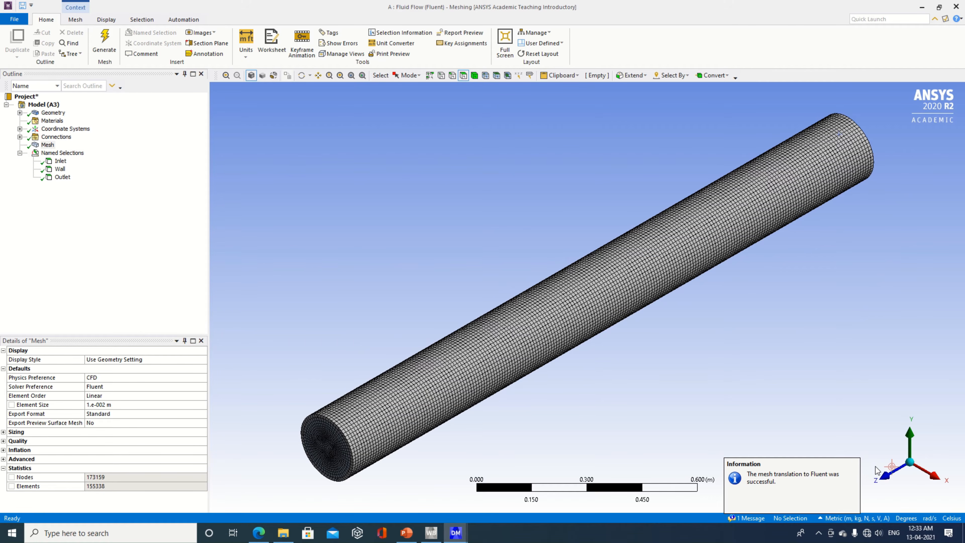
{"action": "left_click", "coordinate": [14, 19]}
{"action": "left_click", "coordinate": [37, 344]}
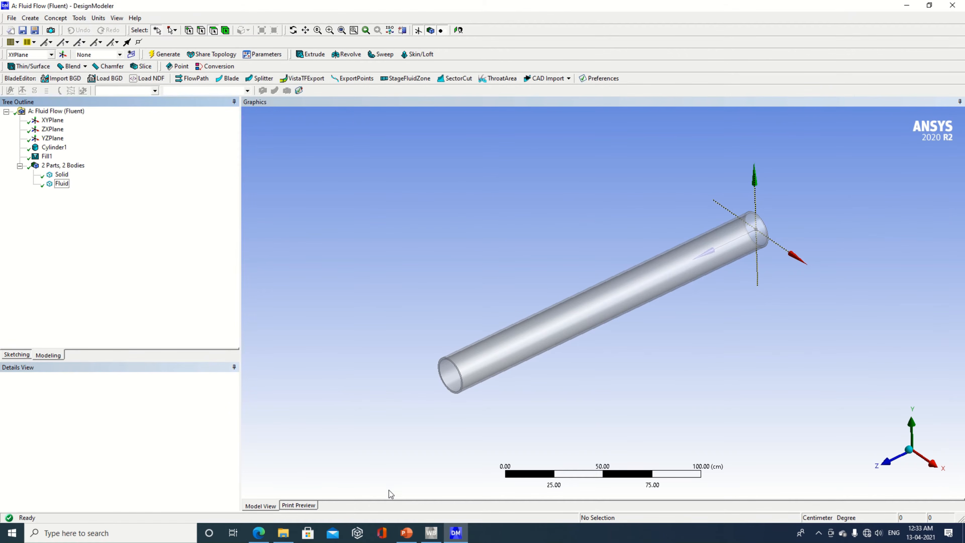
- Switch to the case loaded in Fluent and enable gravity with a Y acceleration of -9.81 m/s2
{"action": "left_click", "coordinate": [431, 533]}
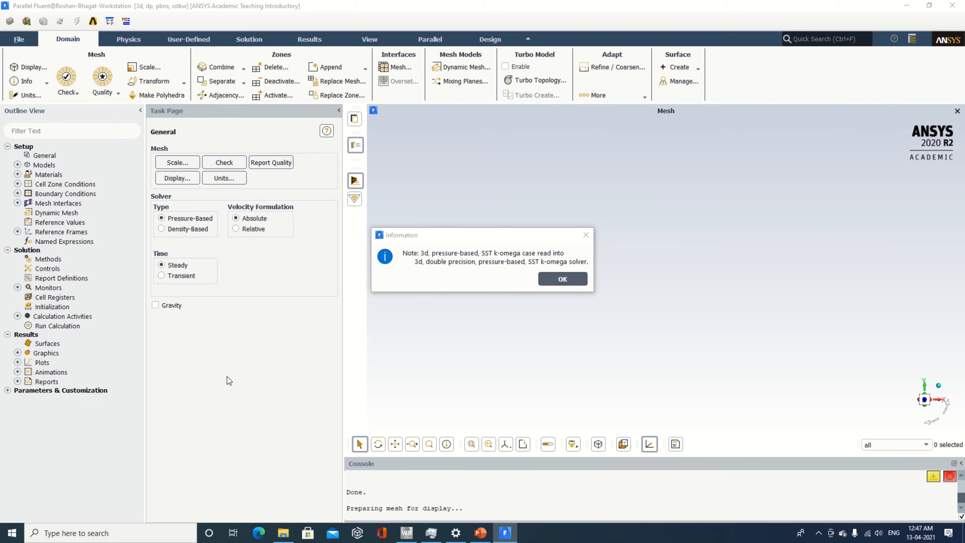
{"action": "left_click", "coordinate": [562, 279]}
{"action": "left_click", "coordinate": [180, 310]}
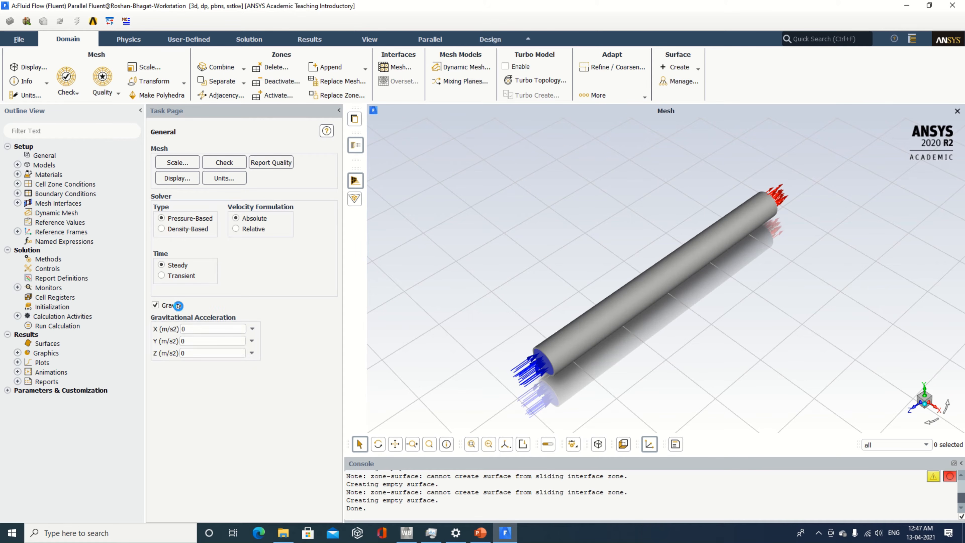
{"action": "type", "text": "-9.81"}
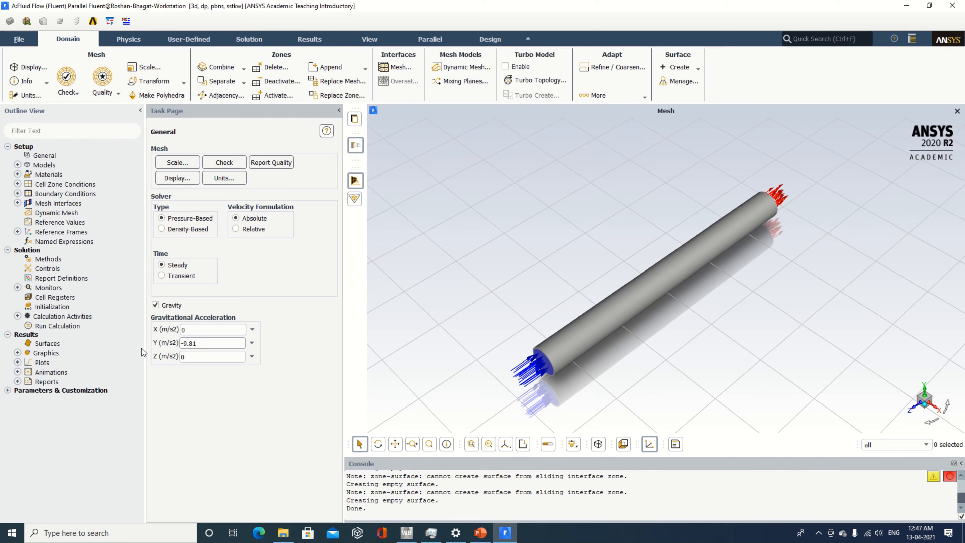
{"action": "key", "text": "Tab"}
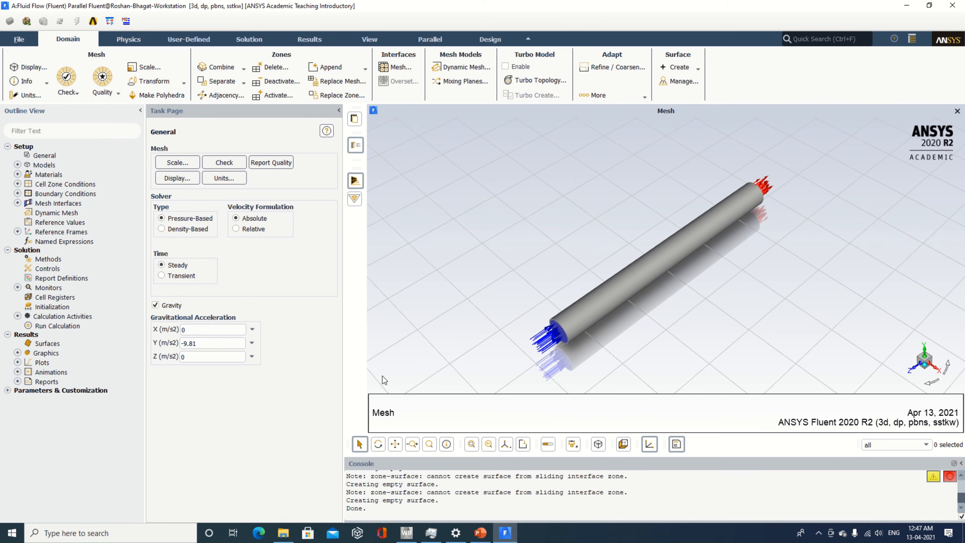
- Look over the physics models and copy water-liquid (h2o<l>) from the Fluent database into the fluid materials
{"action": "double_click", "coordinate": [43, 165]}
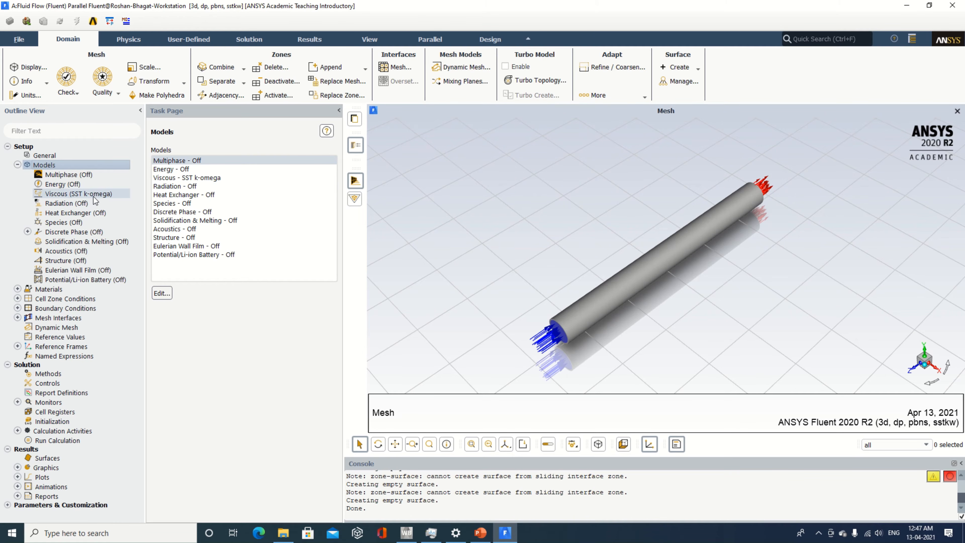
{"action": "left_click", "coordinate": [17, 165]}
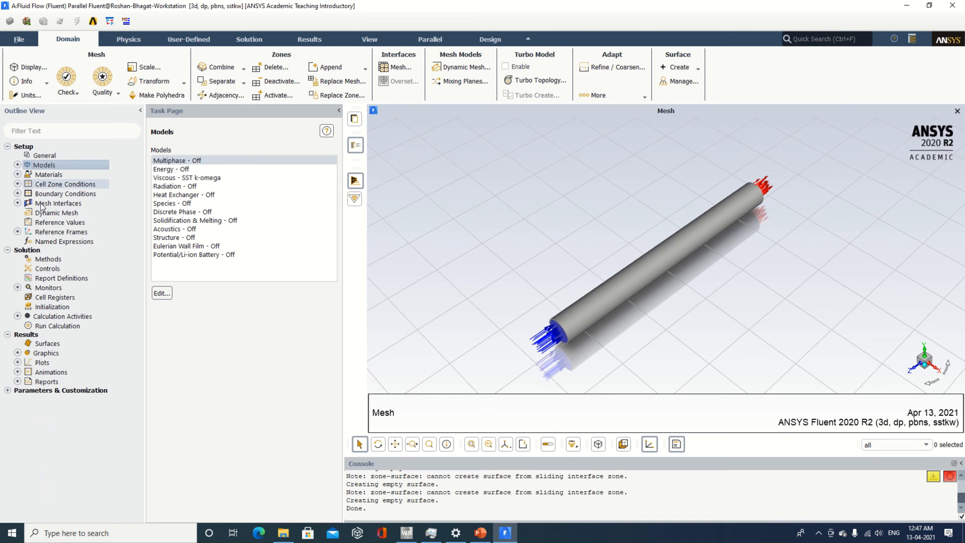
{"action": "double_click", "coordinate": [67, 176]}
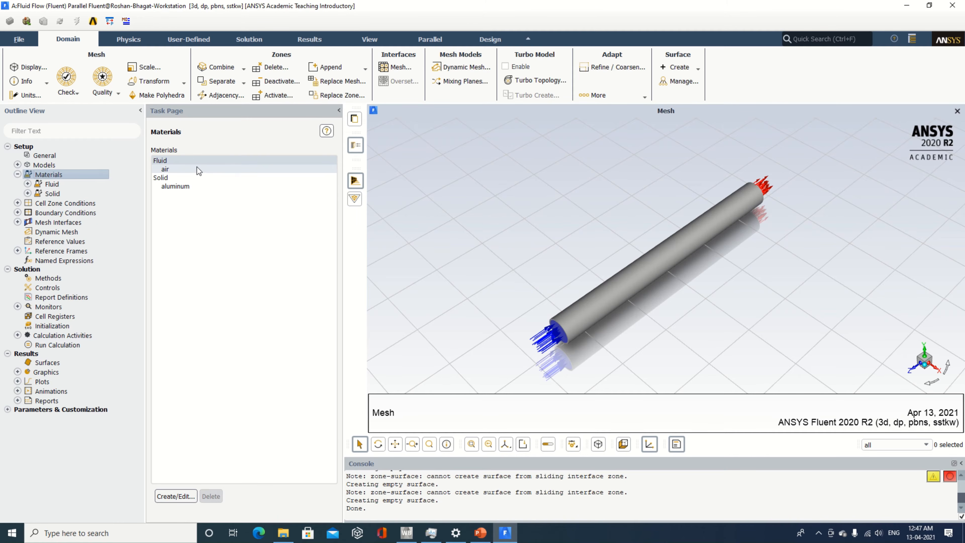
{"action": "left_click", "coordinate": [187, 495]}
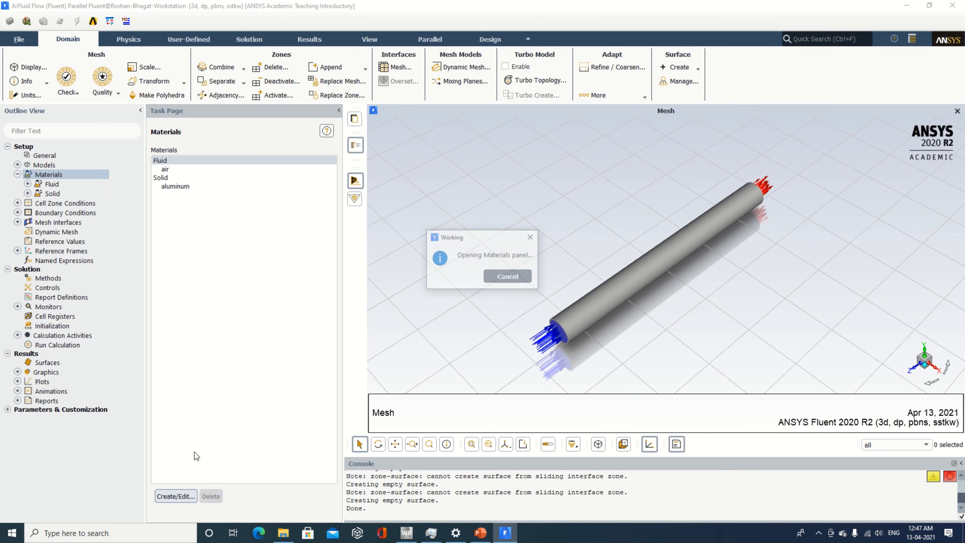
{"action": "left_click", "coordinate": [489, 316]}
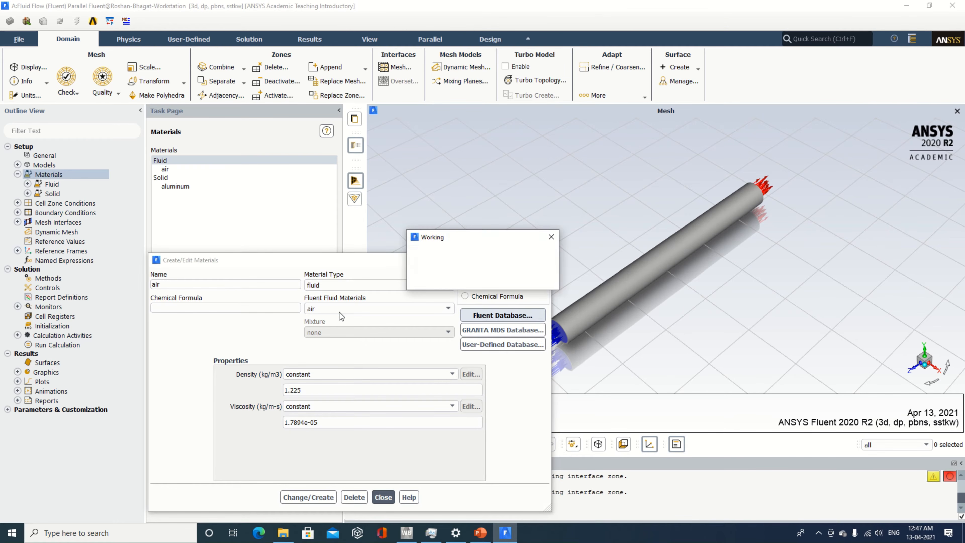
{"action": "left_click_drag", "start_coordinate": [296, 299], "coordinate": [298, 324]}
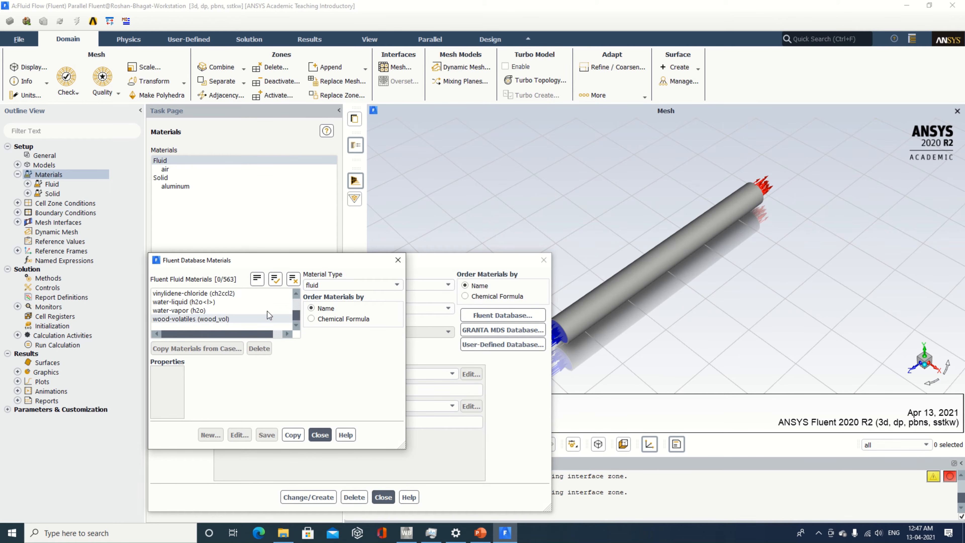
{"action": "left_click", "coordinate": [232, 303]}
{"action": "left_click", "coordinate": [497, 386]}
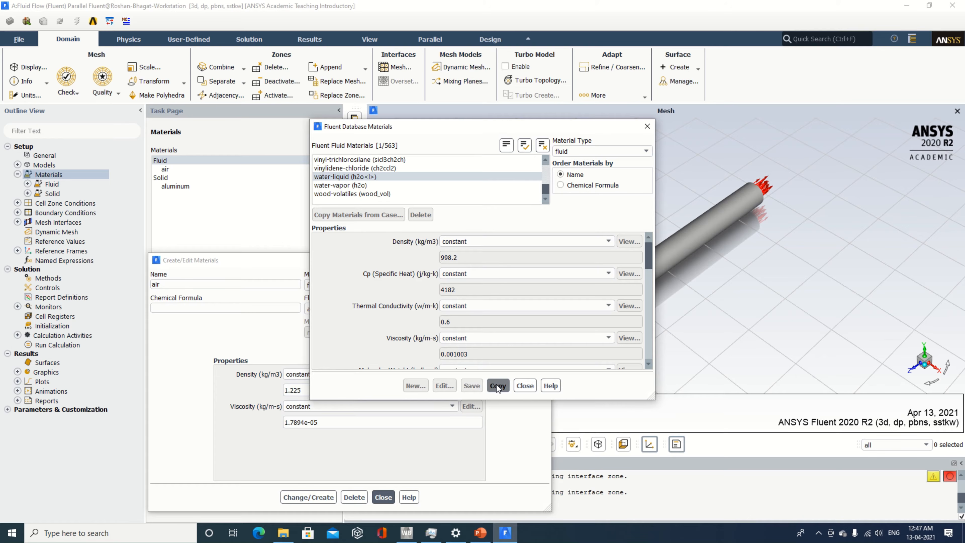
{"action": "left_click", "coordinate": [525, 385]}
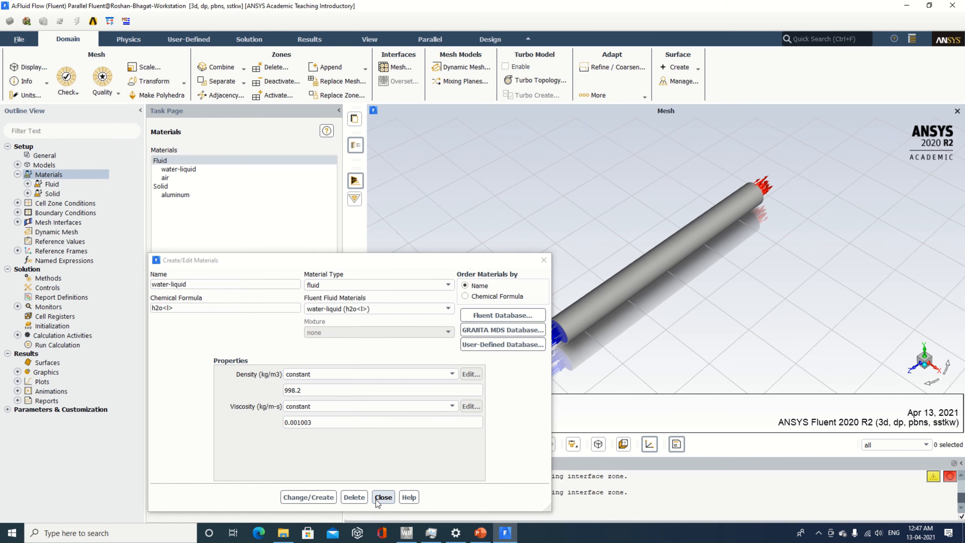
{"action": "left_click", "coordinate": [383, 497]}
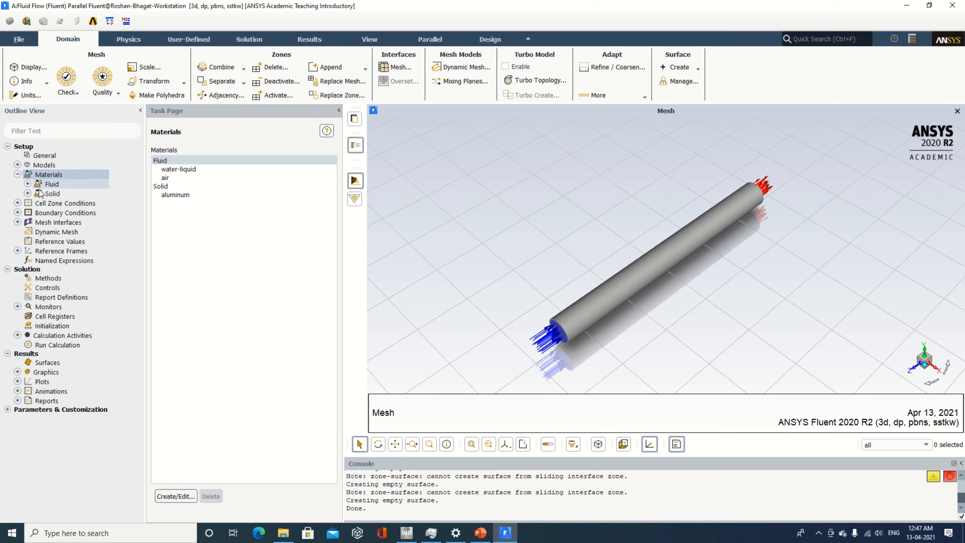
- Set the velocity magnitude of the inlet boundary condition to 2 m/s
{"action": "double_click", "coordinate": [53, 204]}
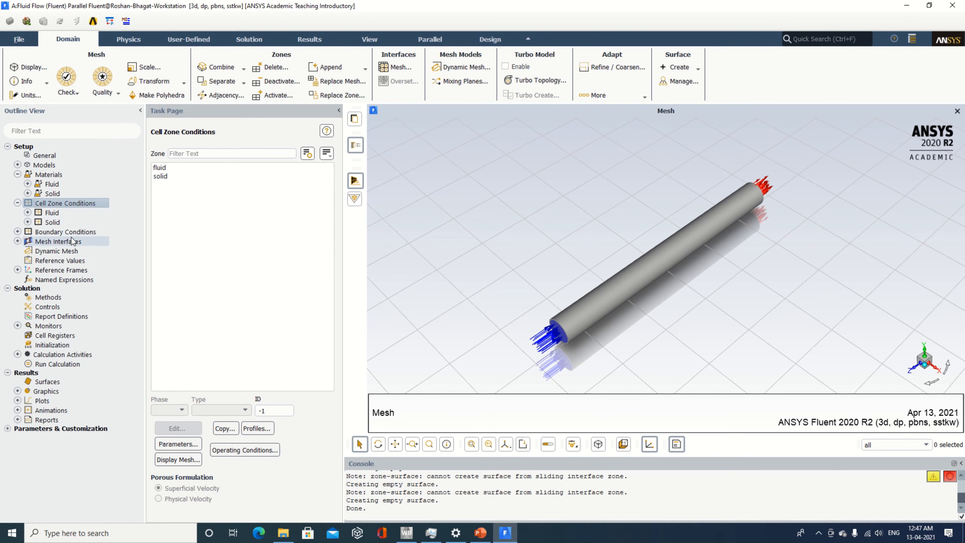
{"action": "double_click", "coordinate": [72, 233]}
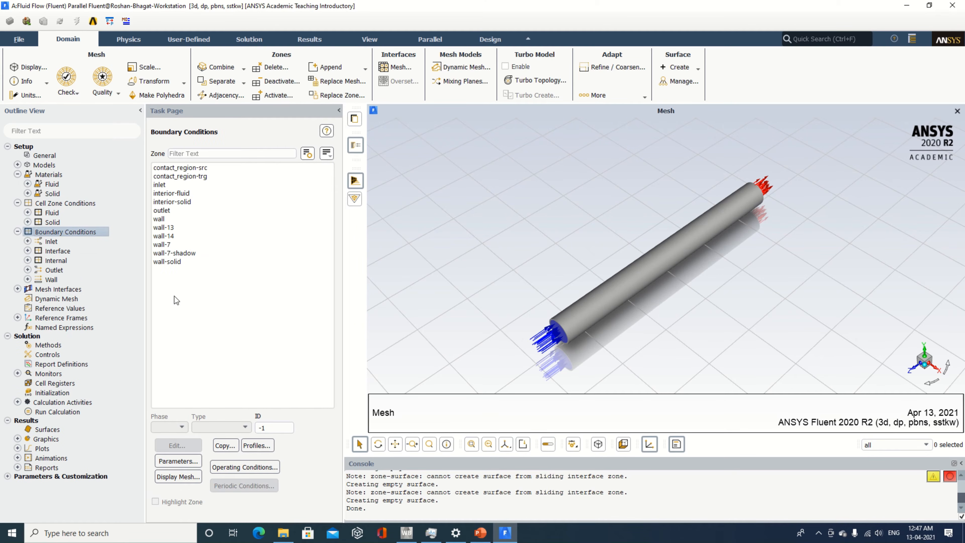
{"action": "left_click", "coordinate": [168, 193]}
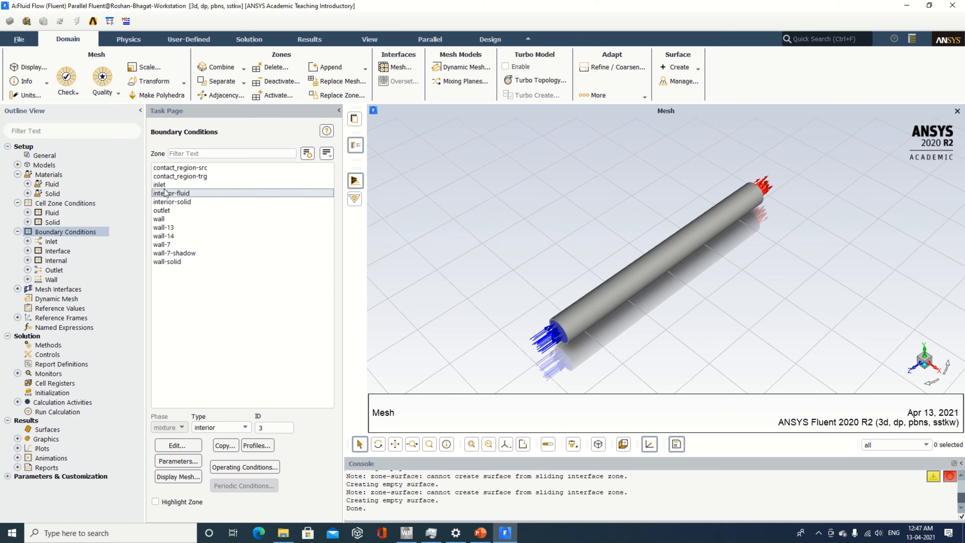
{"action": "left_click", "coordinate": [165, 185]}
{"action": "left_click", "coordinate": [191, 442]}
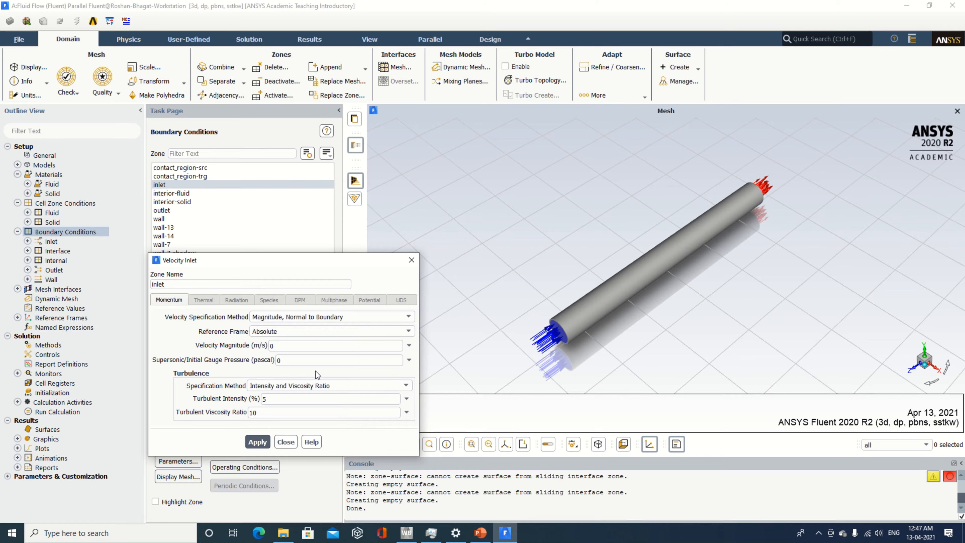
{"action": "left_click", "coordinate": [272, 346]}
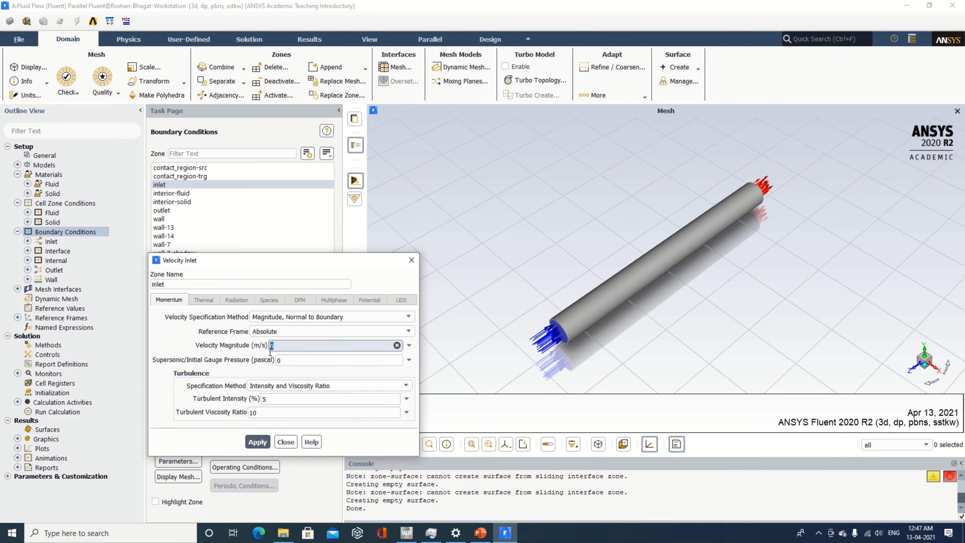
{"action": "left_click", "coordinate": [257, 442]}
{"action": "left_click", "coordinate": [285, 442]}
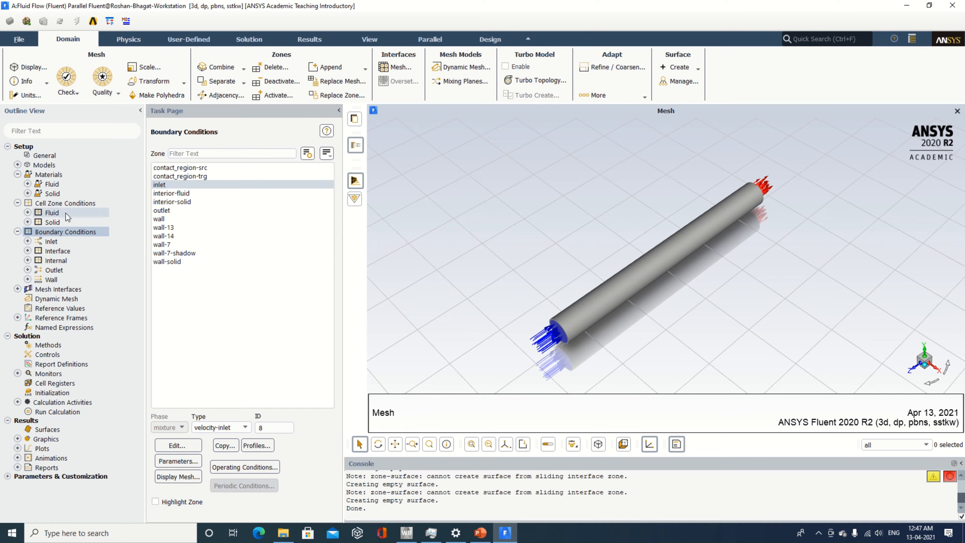
- Compute the reference values from the inlet and set the reference zone to fluid
{"action": "left_click", "coordinate": [59, 308]}
{"action": "left_click", "coordinate": [321, 162]}
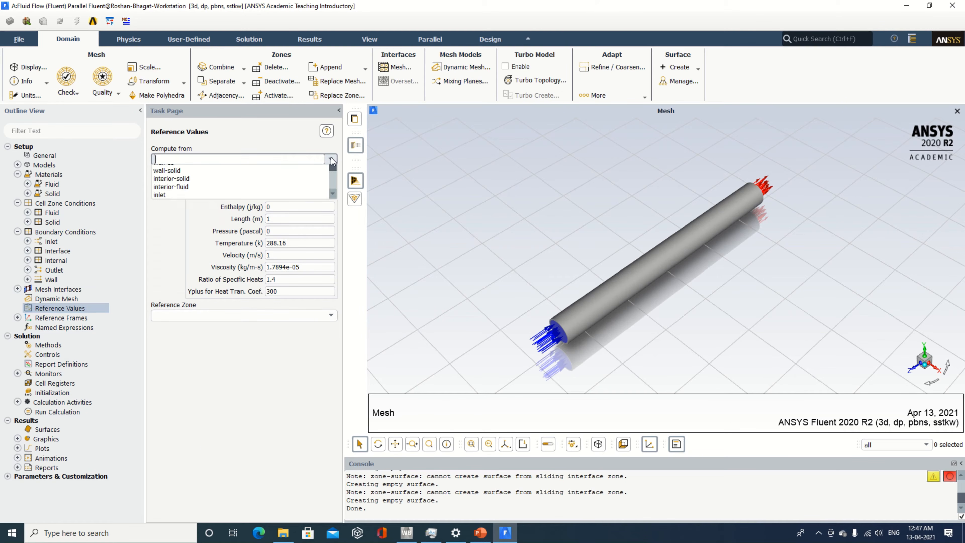
{"action": "left_click", "coordinate": [241, 244]}
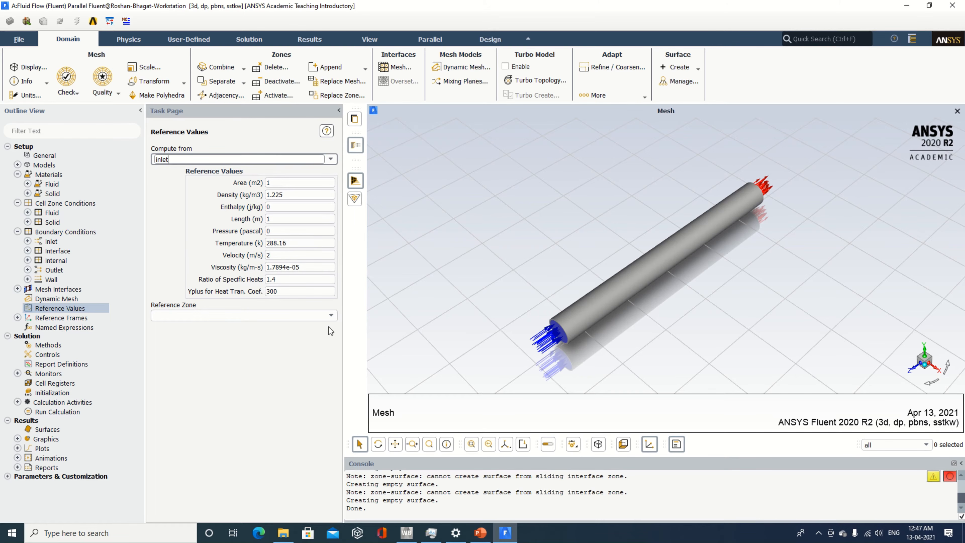
{"action": "left_click", "coordinate": [331, 315]}
{"action": "left_click", "coordinate": [278, 335]}
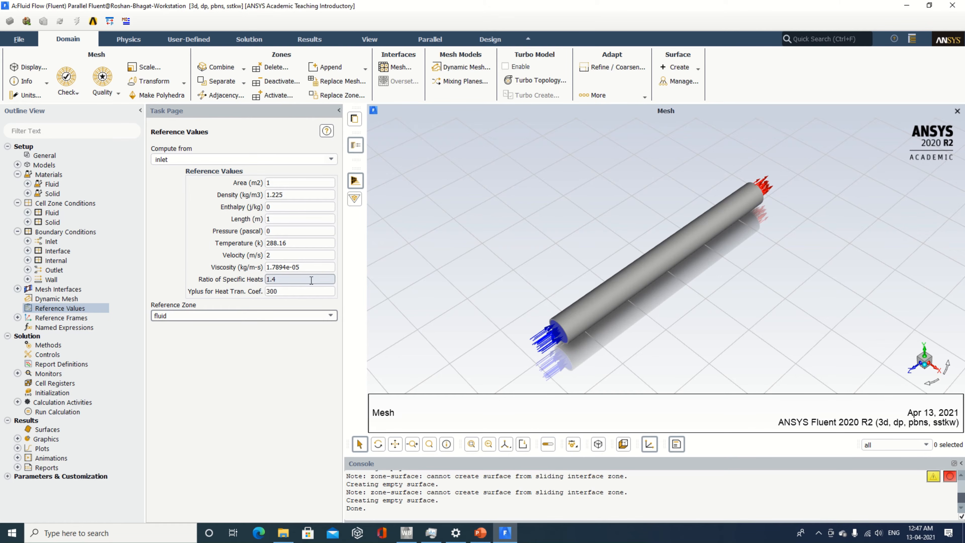
- Initialize the solution with Standard Initialization computed from the inlet, and set autosave to every 20 iterations
{"action": "left_click", "coordinate": [45, 393]}
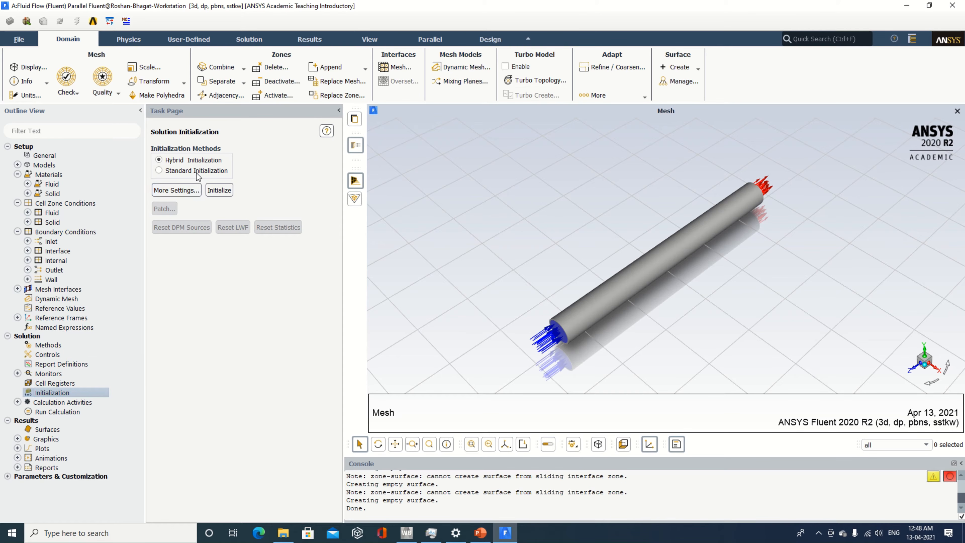
{"action": "left_click", "coordinate": [194, 171]}
{"action": "left_click", "coordinate": [219, 194]}
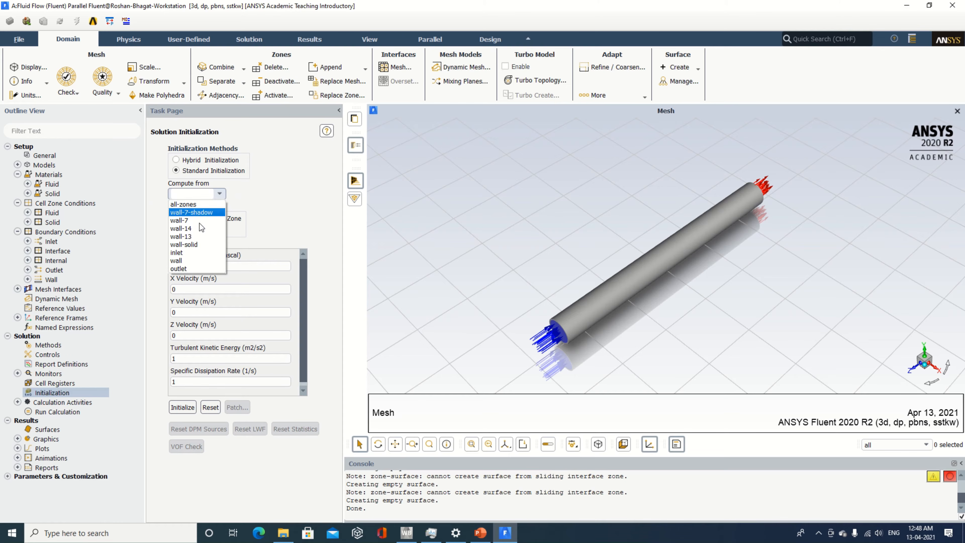
{"action": "left_click", "coordinate": [177, 252]}
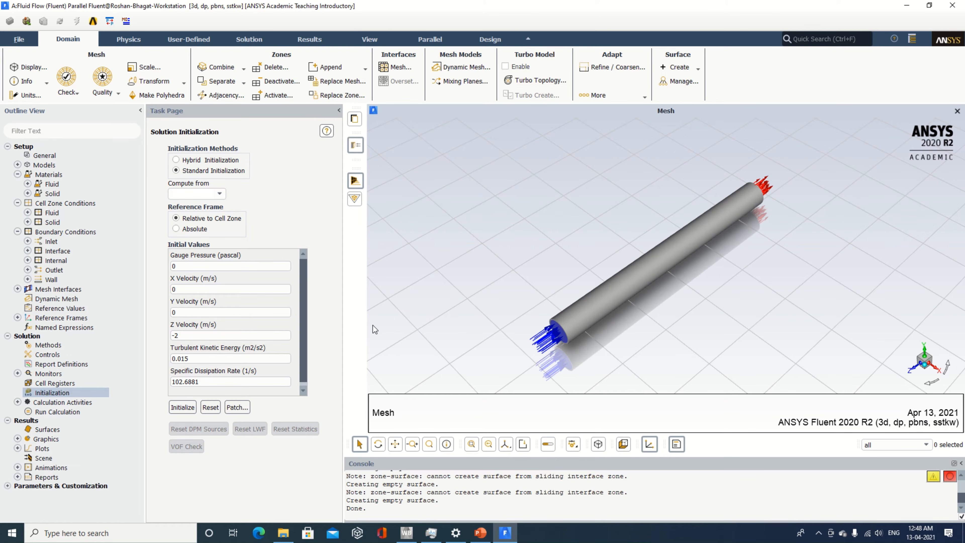
{"action": "double_click", "coordinate": [53, 402]}
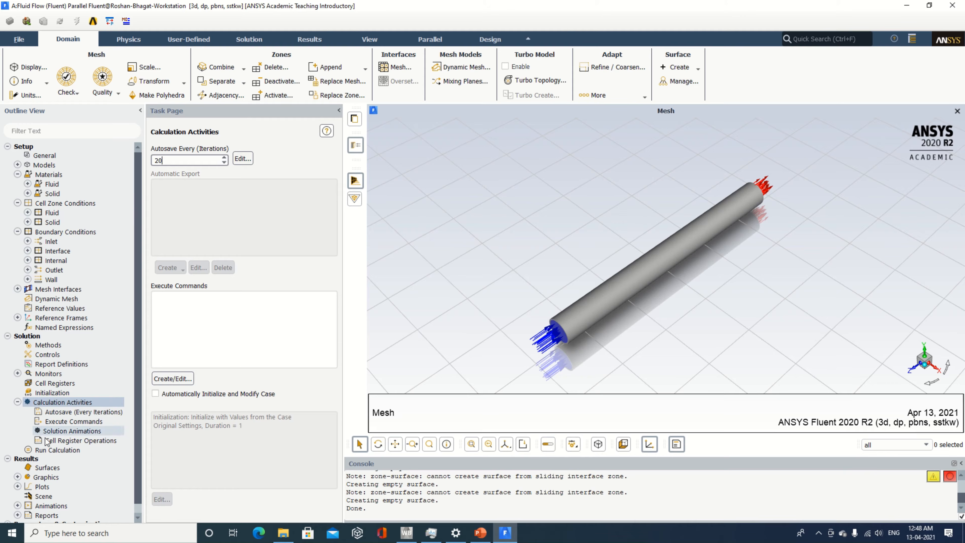
{"action": "left_click", "coordinate": [58, 432]}
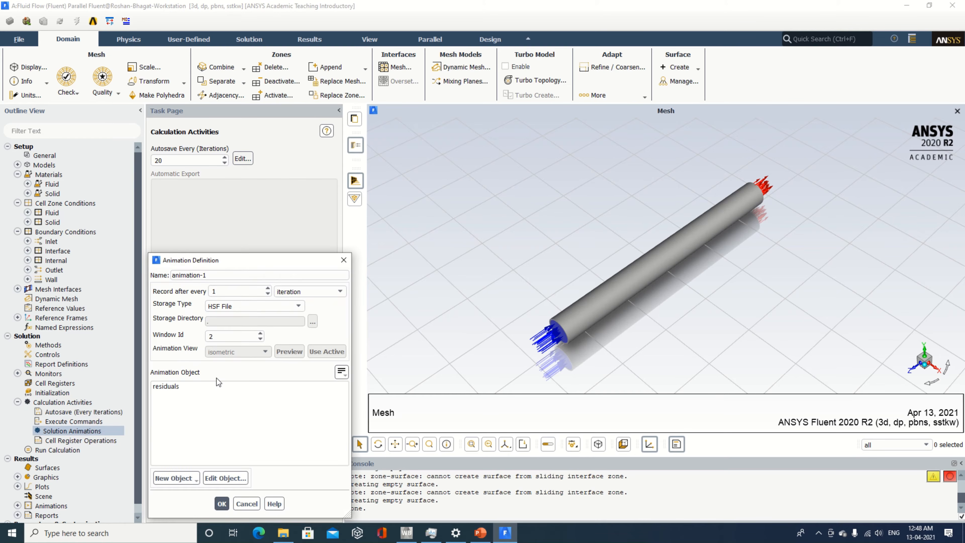
{"action": "left_click", "coordinate": [178, 480]}
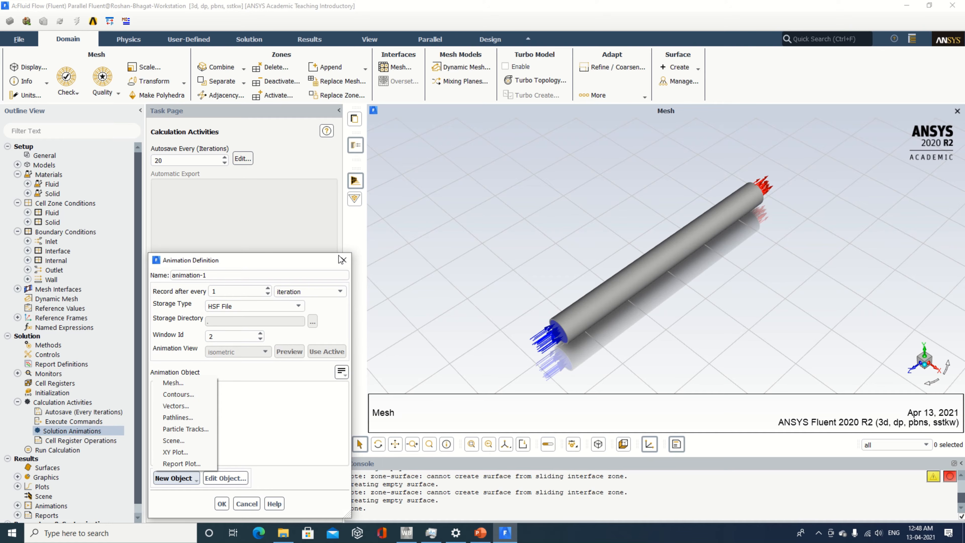
{"action": "left_click", "coordinate": [344, 262]}
{"action": "left_click", "coordinate": [345, 262]}
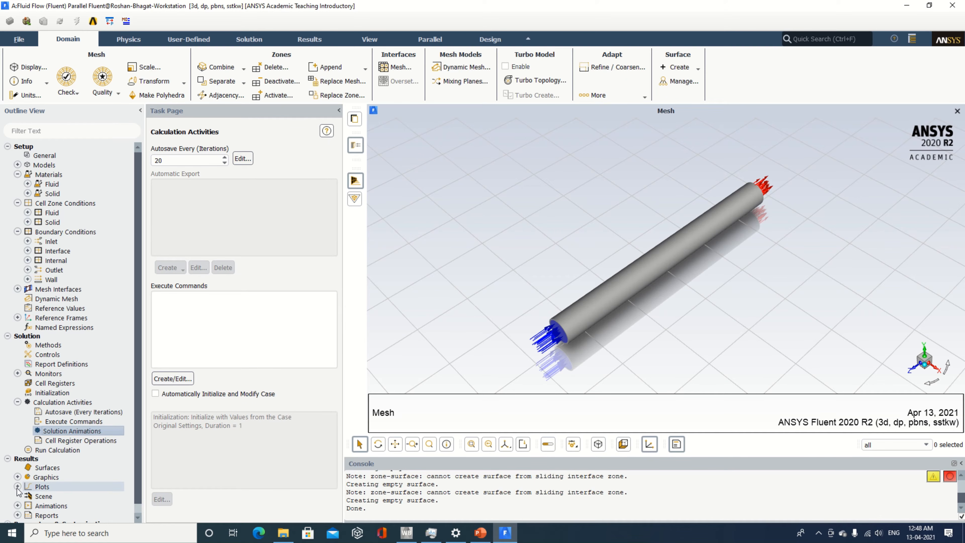
- Create and display pathlines coloured by velocity magnitude, released from the inlet, outlet and wall surfaces
{"action": "left_click", "coordinate": [18, 478]}
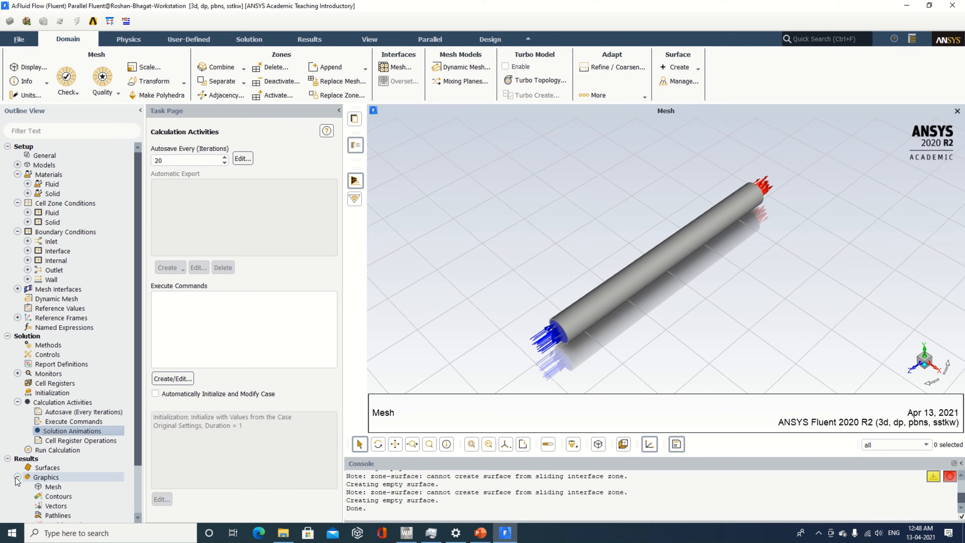
{"action": "double_click", "coordinate": [58, 515]}
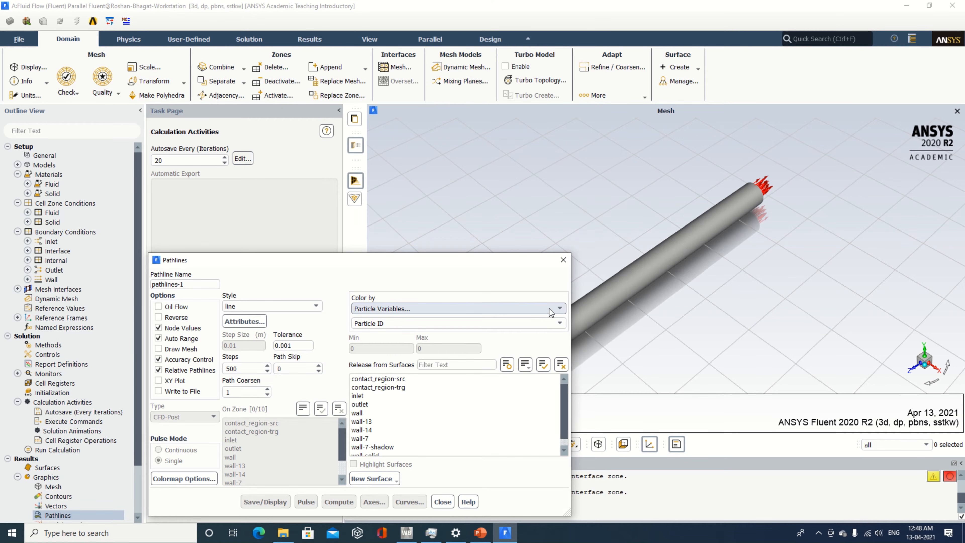
{"action": "left_click", "coordinate": [550, 310]}
{"action": "left_click", "coordinate": [479, 343]}
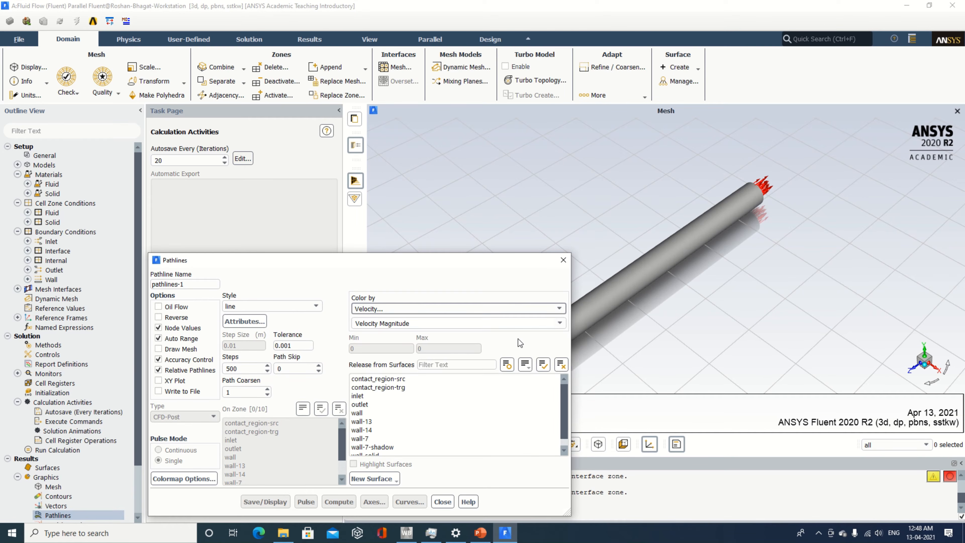
{"action": "left_click", "coordinate": [358, 396]}
{"action": "left_click", "coordinate": [360, 404]}
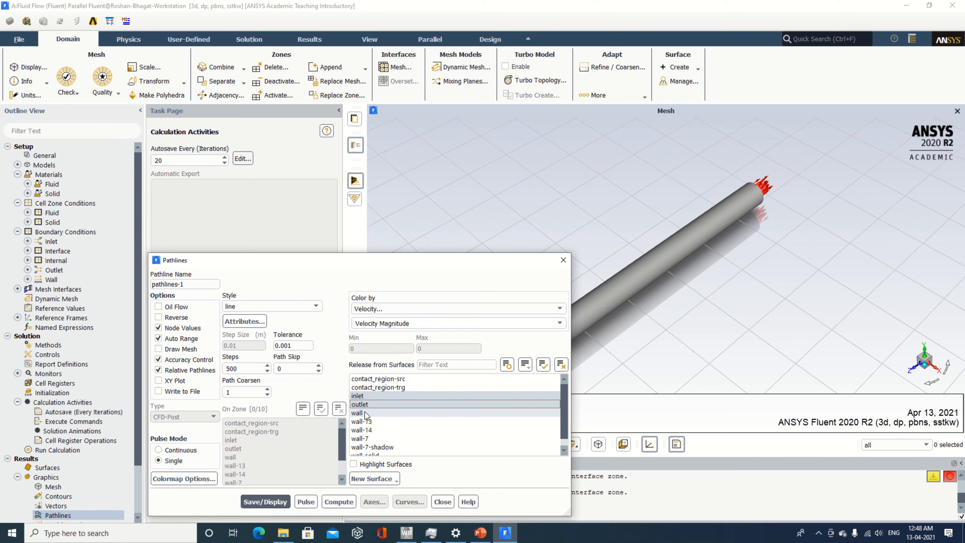
{"action": "left_click", "coordinate": [357, 413]}
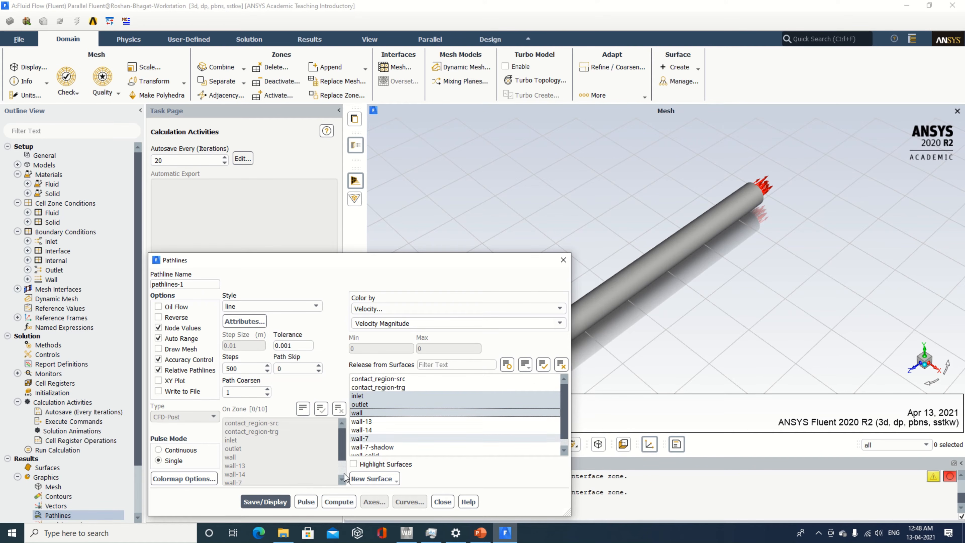
{"action": "left_click", "coordinate": [276, 505]}
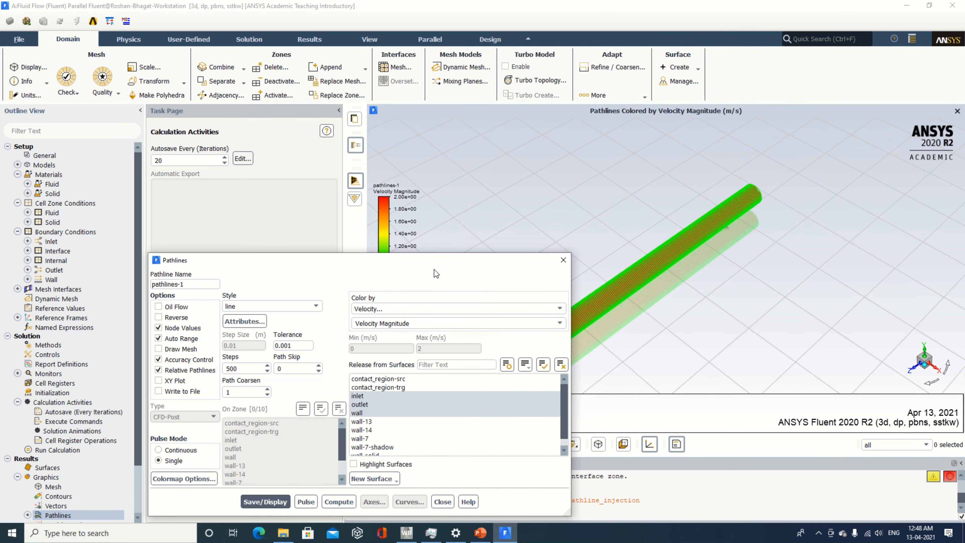
- Play the pulse animation of the velocity pathlines, stop it and close the pathlines settings
{"action": "left_click_drag", "start_coordinate": [374, 262], "coordinate": [273, 196]}
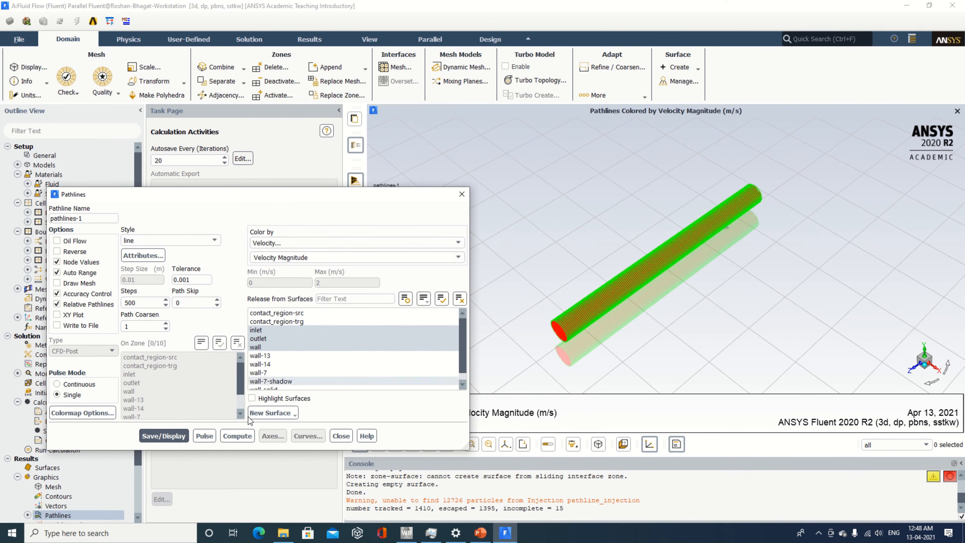
{"action": "left_click", "coordinate": [204, 436]}
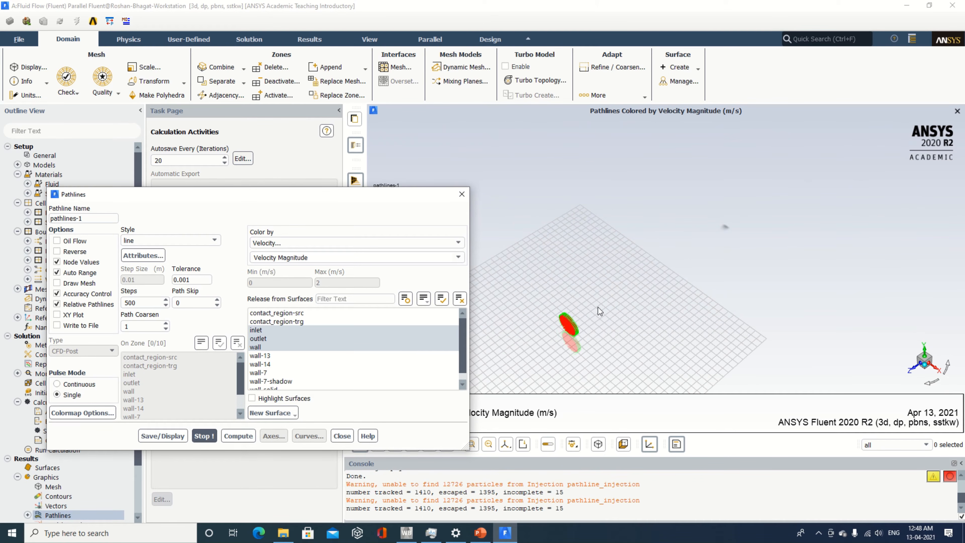
{"action": "left_click", "coordinate": [204, 435]}
{"action": "left_click", "coordinate": [340, 436]}
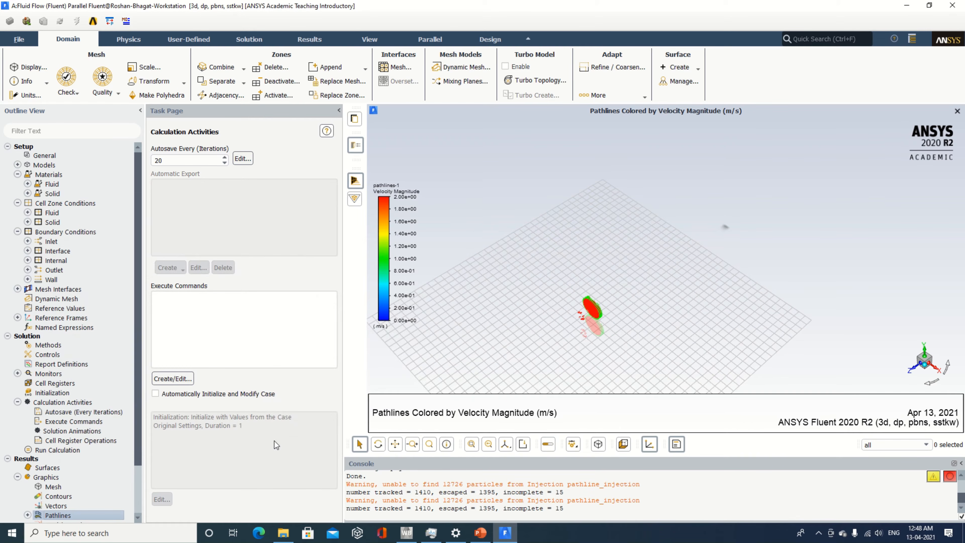
- Run the calculation with 500 iterations and dismiss the completion notice
{"action": "left_click", "coordinate": [69, 451]}
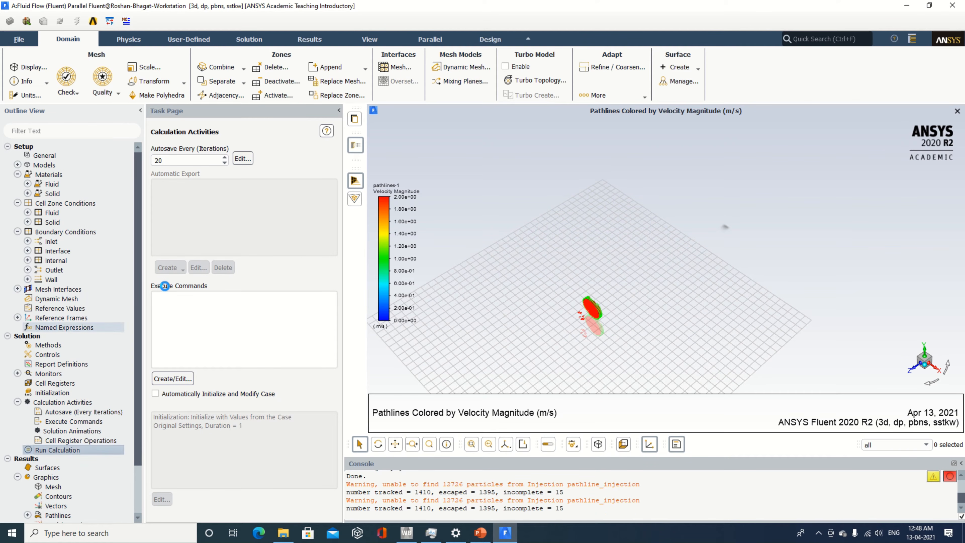
{"action": "left_click", "coordinate": [159, 270]}
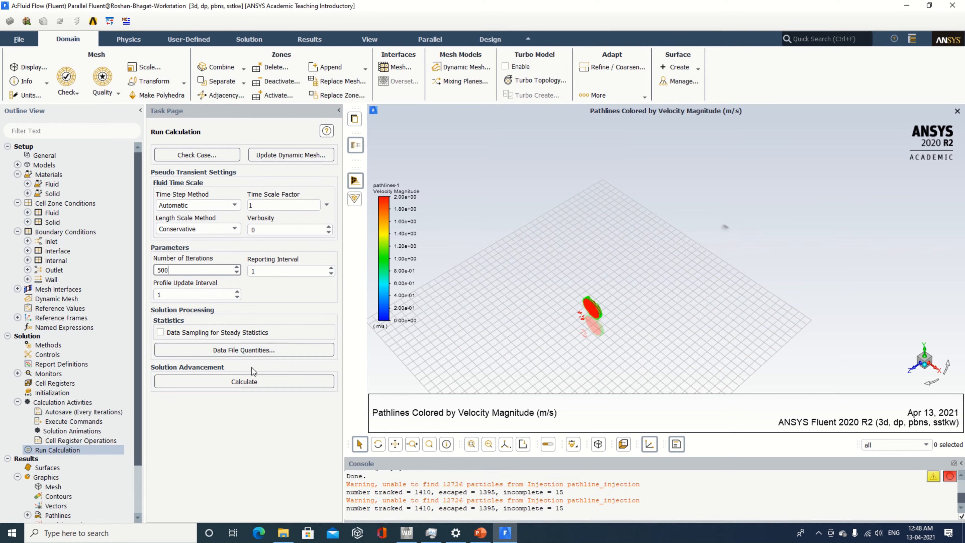
{"action": "left_click", "coordinate": [251, 382]}
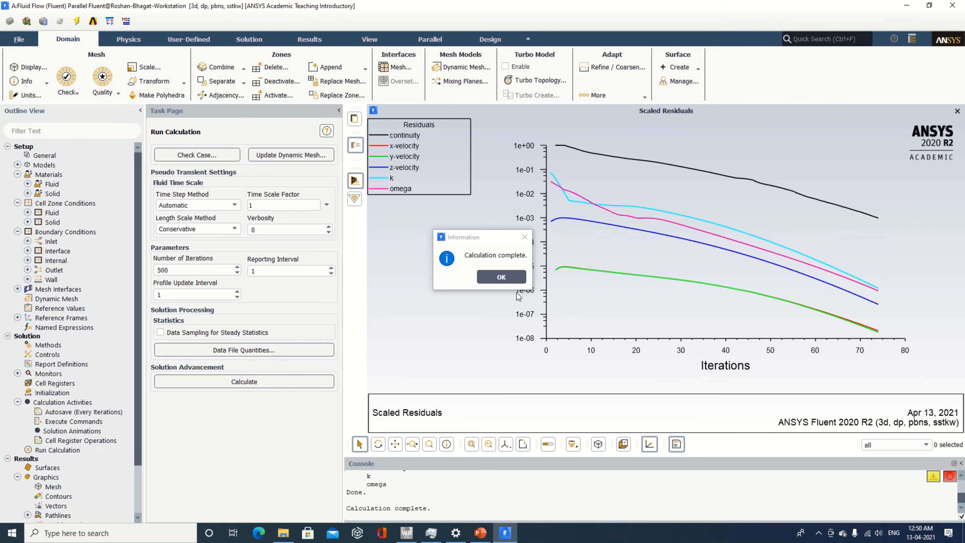
{"action": "key", "text": "Return"}
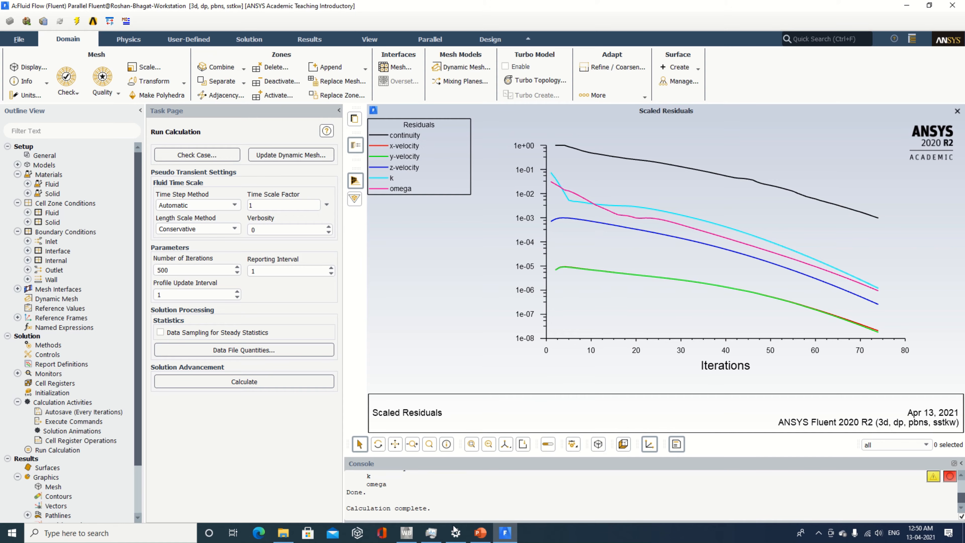
- Check the project status in Workbench, return to the solved Fluent session and close Fluent
{"action": "left_click", "coordinate": [406, 532]}
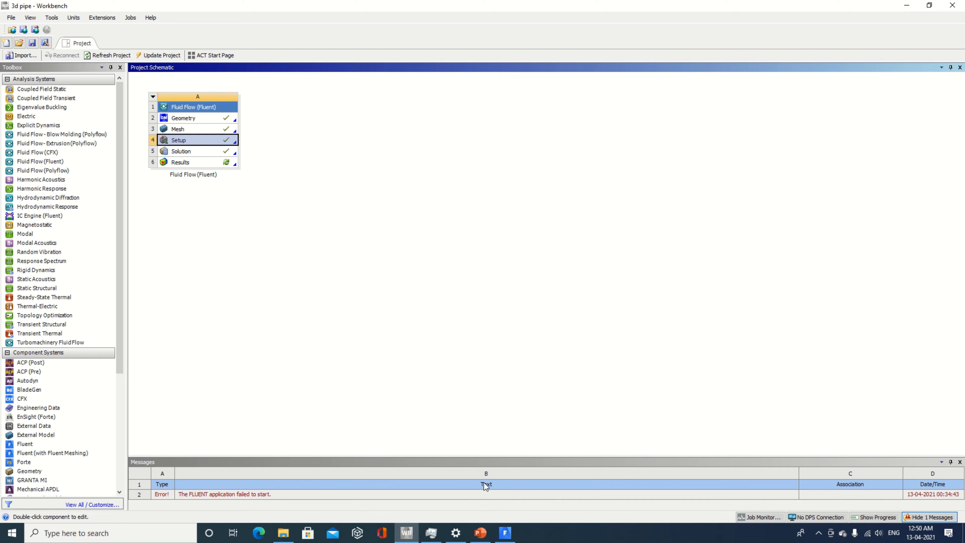
{"action": "left_click", "coordinate": [505, 532]}
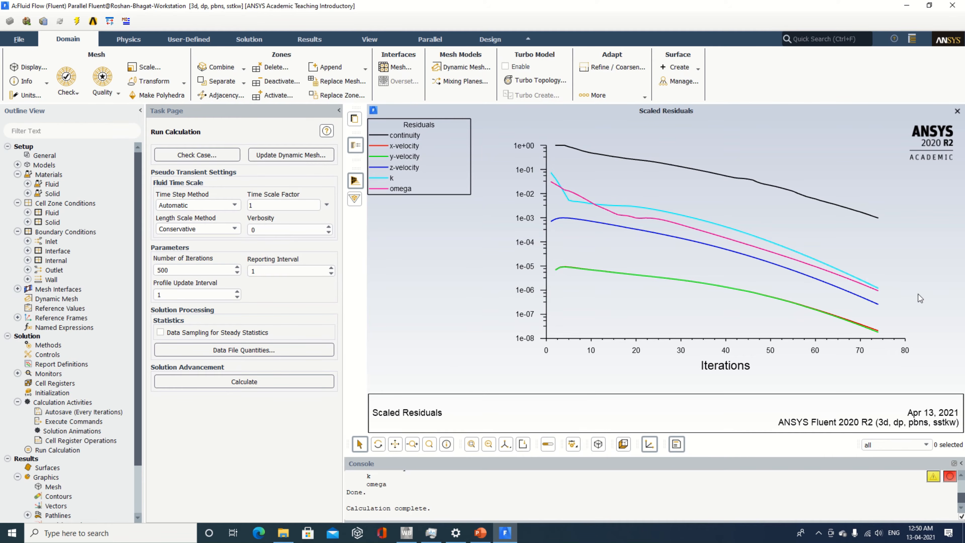
{"action": "left_click", "coordinate": [26, 44]}
{"action": "left_click", "coordinate": [45, 310]}
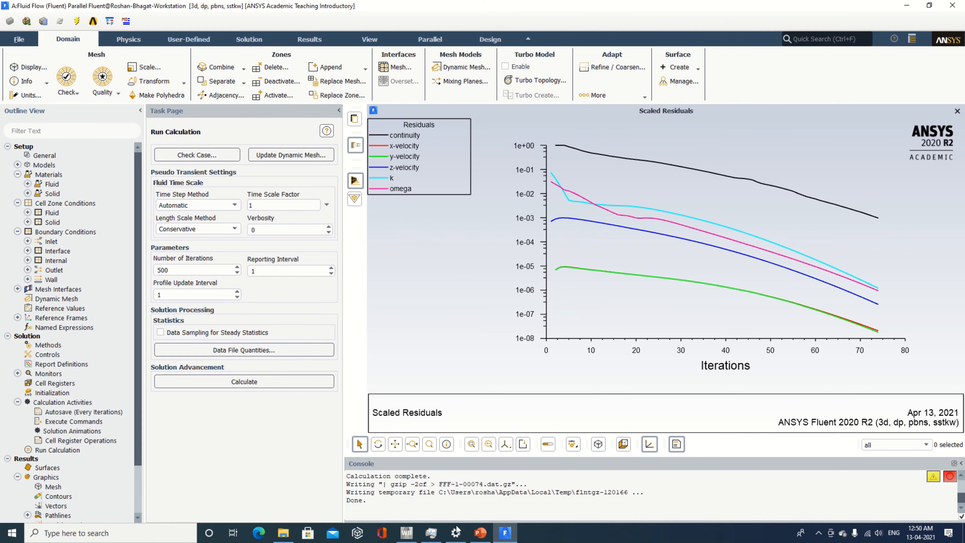
- Switch to Workbench and open the Results of the Fluid Flow (Fluent) system in CFD-Post
{"action": "mouse_move", "coordinate": [414, 537]}
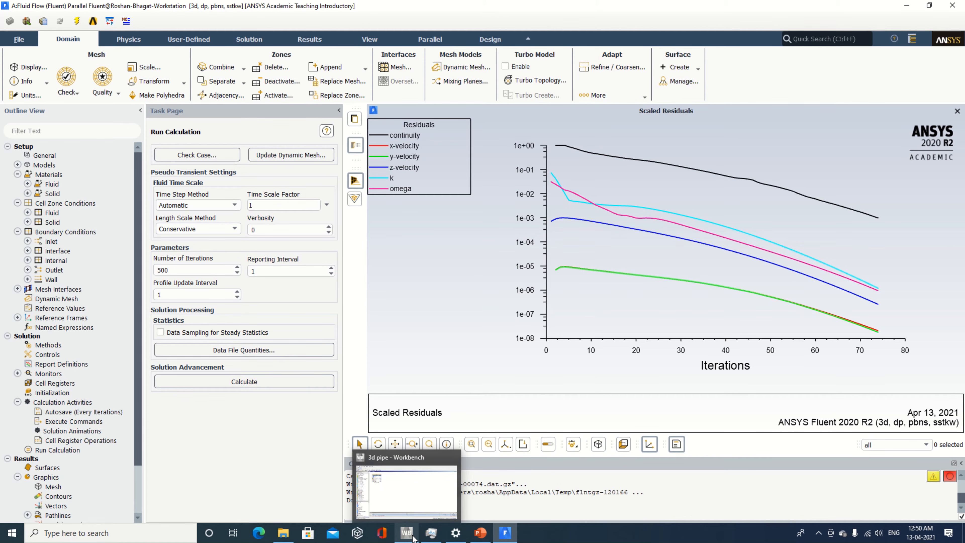
{"action": "left_click", "coordinate": [406, 494]}
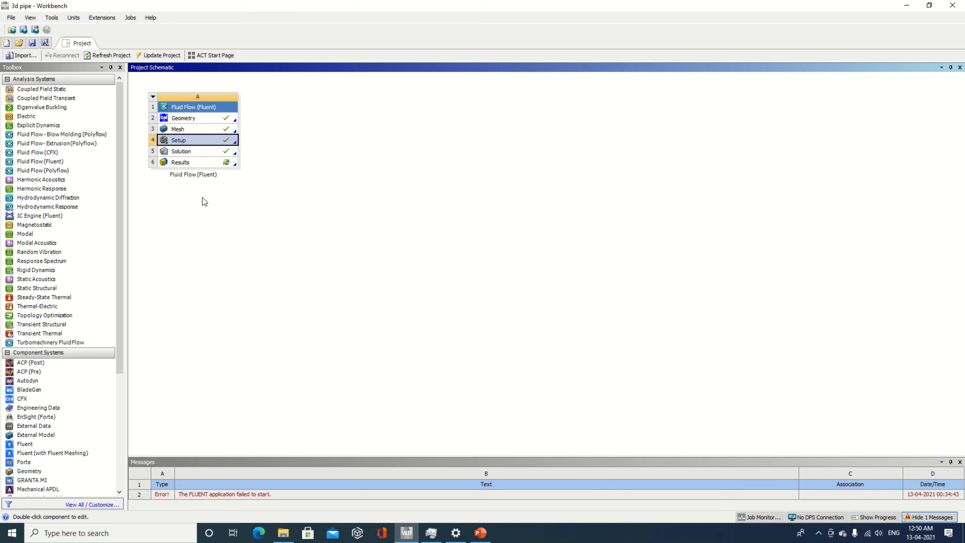
{"action": "right_click", "coordinate": [224, 167]}
{"action": "left_click", "coordinate": [243, 171]}
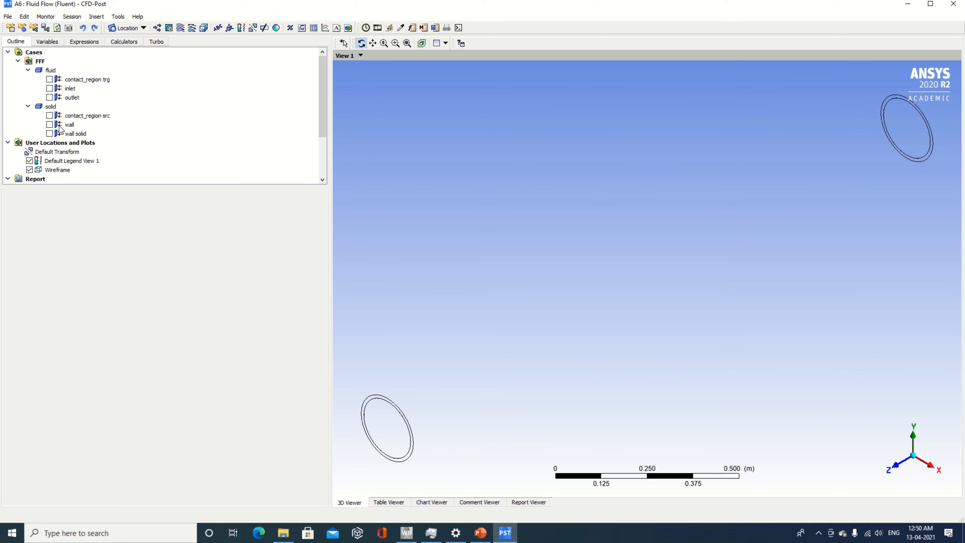
- Show the fluid inlet and outlet surfaces and set the inlet's transparency to 0.90
{"action": "left_click", "coordinate": [49, 88]}
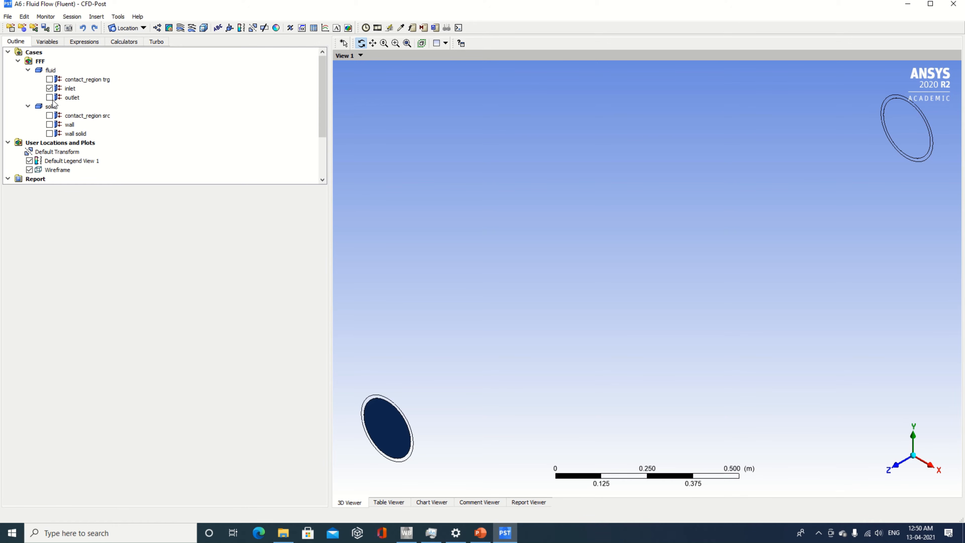
{"action": "left_click", "coordinate": [49, 98]}
{"action": "left_click", "coordinate": [72, 89]}
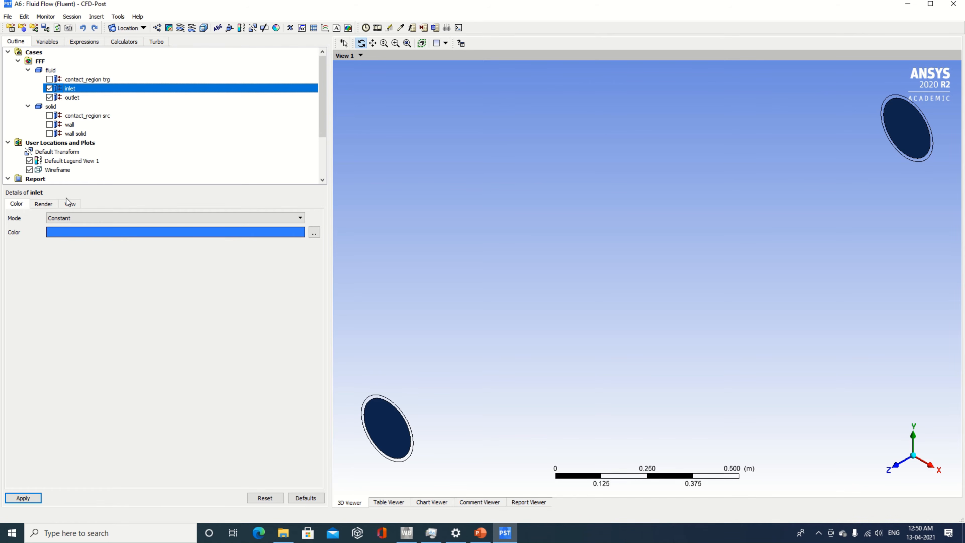
{"action": "left_click", "coordinate": [47, 206]}
{"action": "double_click", "coordinate": [68, 229]}
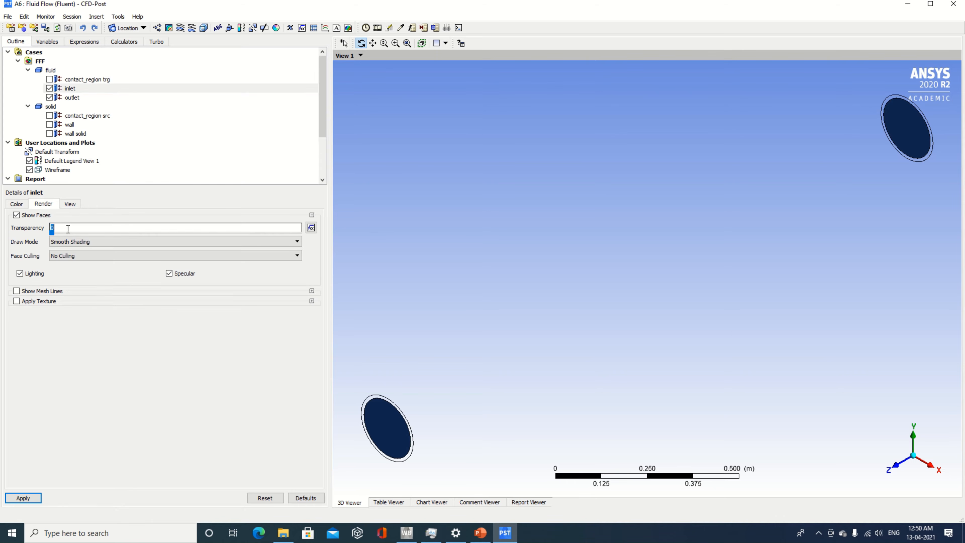
{"action": "type", "text": "0.90"}
{"action": "left_click", "coordinate": [23, 497]}
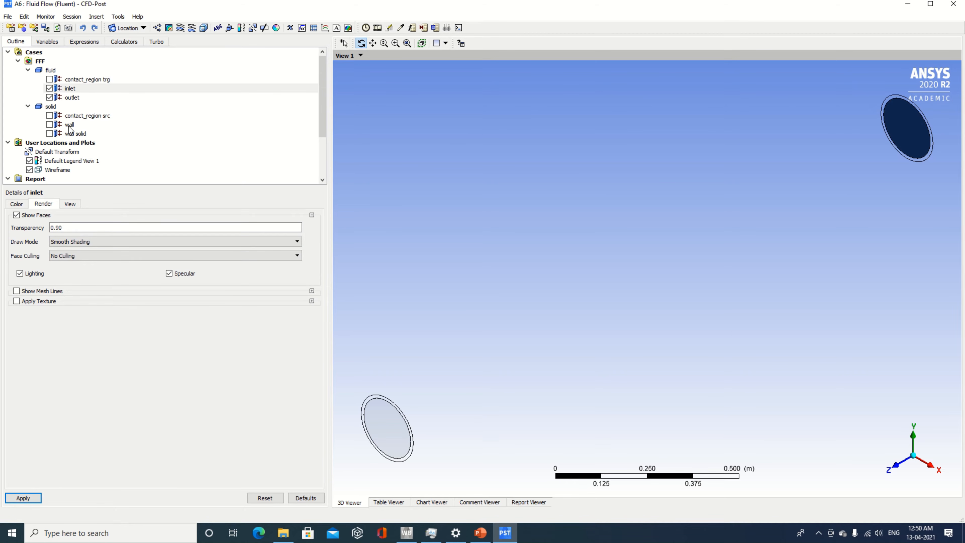
- Set the outlet surface's transparency to 0.90
{"action": "left_click", "coordinate": [71, 98]}
{"action": "left_click", "coordinate": [70, 227]}
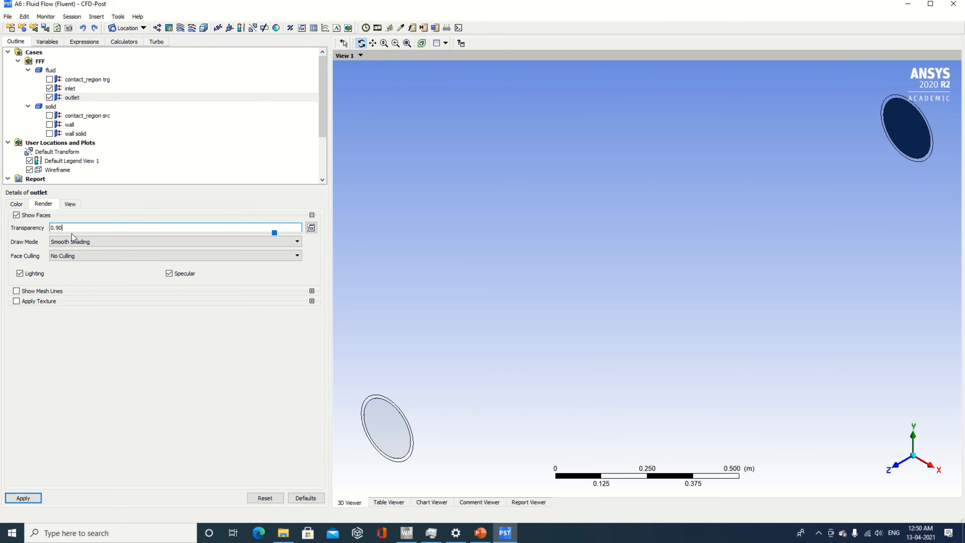
{"action": "left_click", "coordinate": [23, 497]}
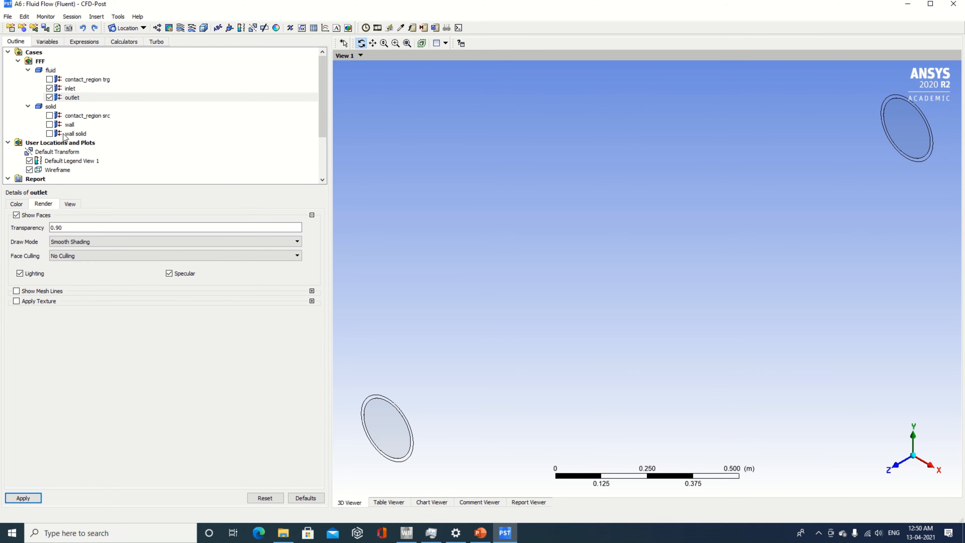
- Show the wall surface of the solid and set its transparency to 0.90
{"action": "left_click", "coordinate": [50, 125]}
{"action": "left_click", "coordinate": [79, 125]}
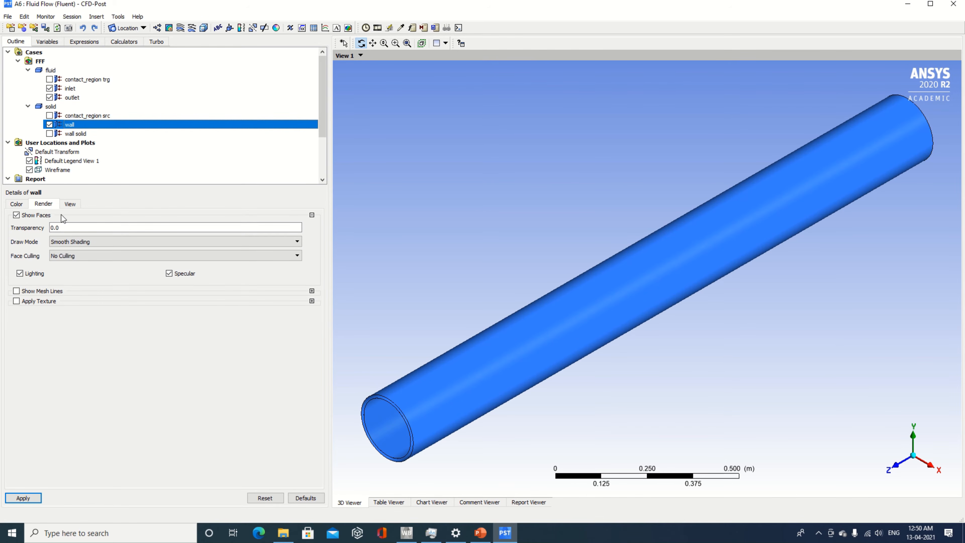
{"action": "left_click", "coordinate": [66, 227]}
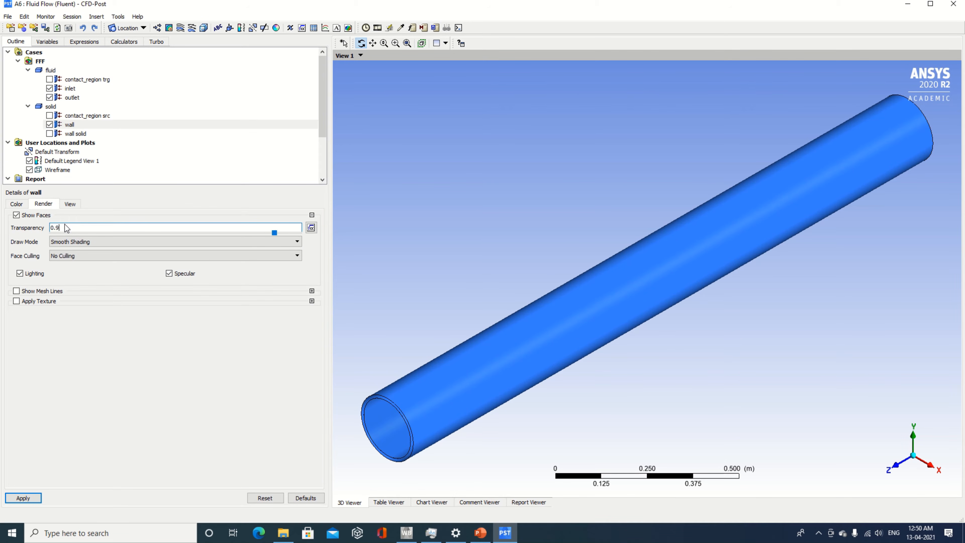
{"action": "type", "text": "0.90"}
{"action": "left_click", "coordinate": [23, 498]}
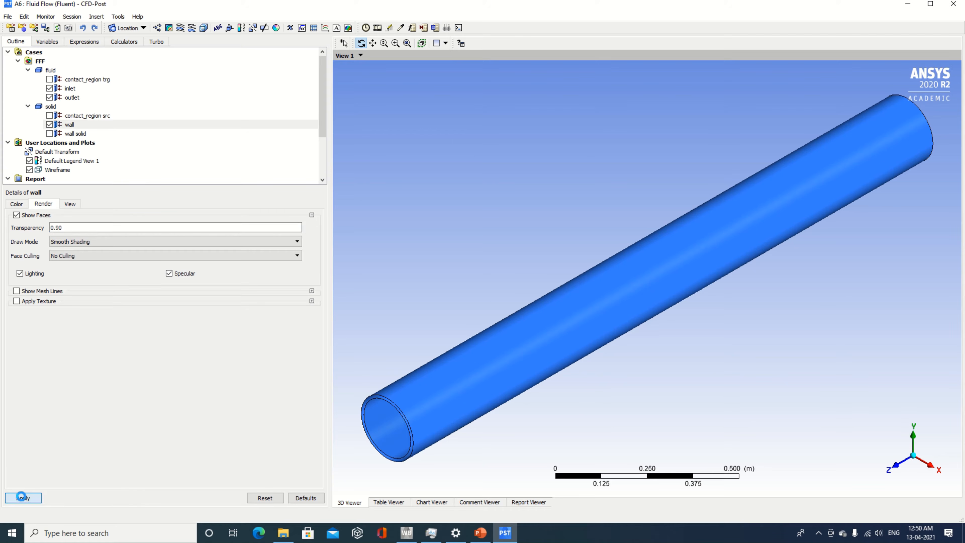
- Show the wall solid surface with a transparency of 0.90 and hide the wireframe
{"action": "left_click", "coordinate": [80, 133]}
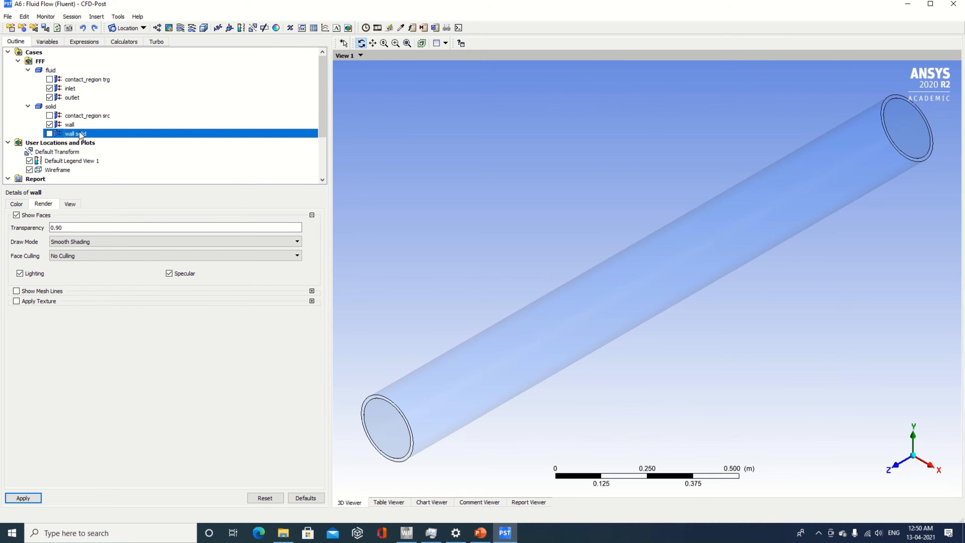
{"action": "left_click", "coordinate": [50, 134]}
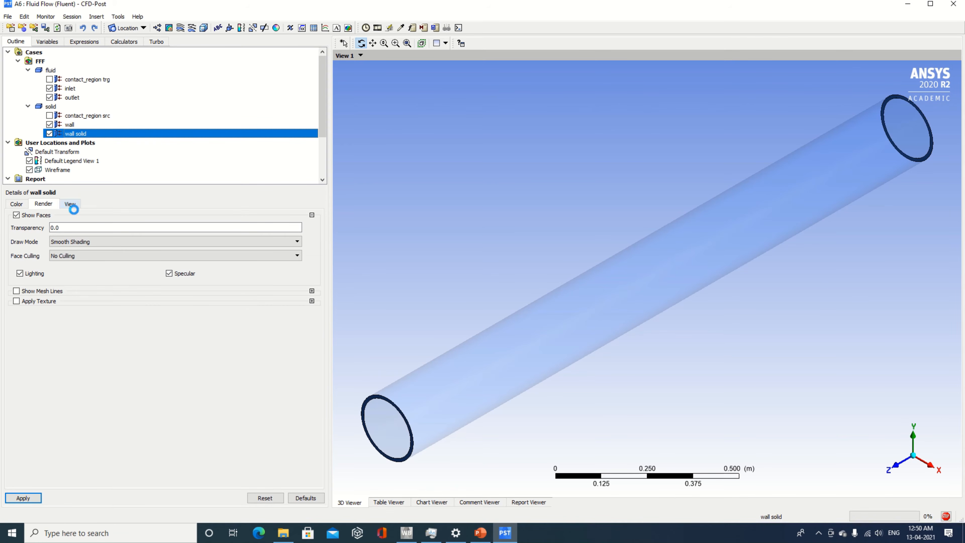
{"action": "double_click", "coordinate": [82, 228]}
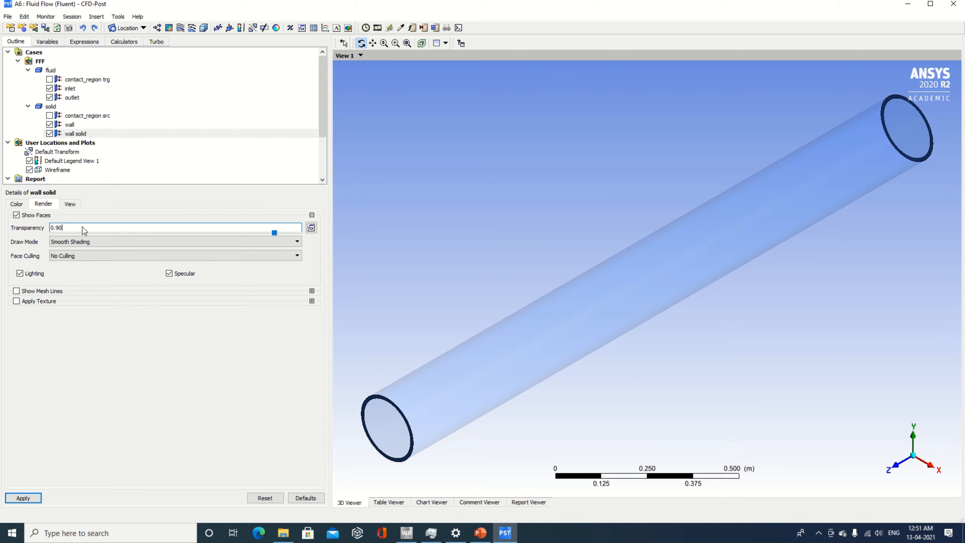
{"action": "left_click", "coordinate": [23, 498]}
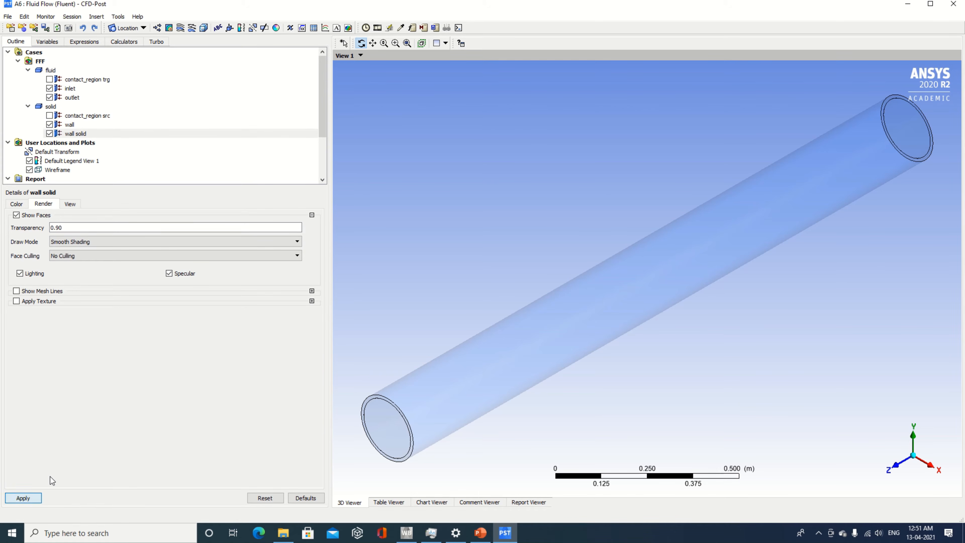
{"action": "left_click", "coordinate": [29, 169]}
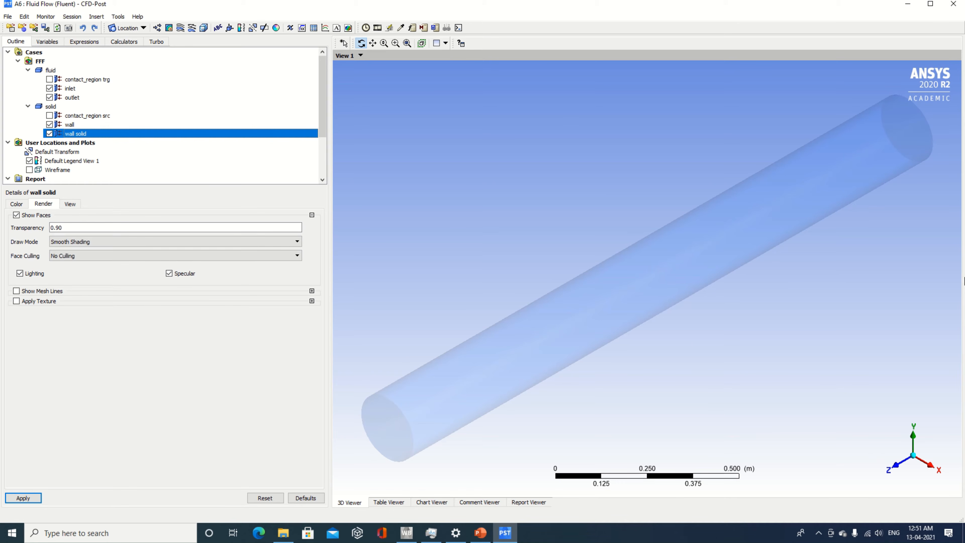
- Create a 3D velocity streamline through all domains, starting from the inlet
{"action": "left_click", "coordinate": [180, 29]}
{"action": "left_click", "coordinate": [206, 67]}
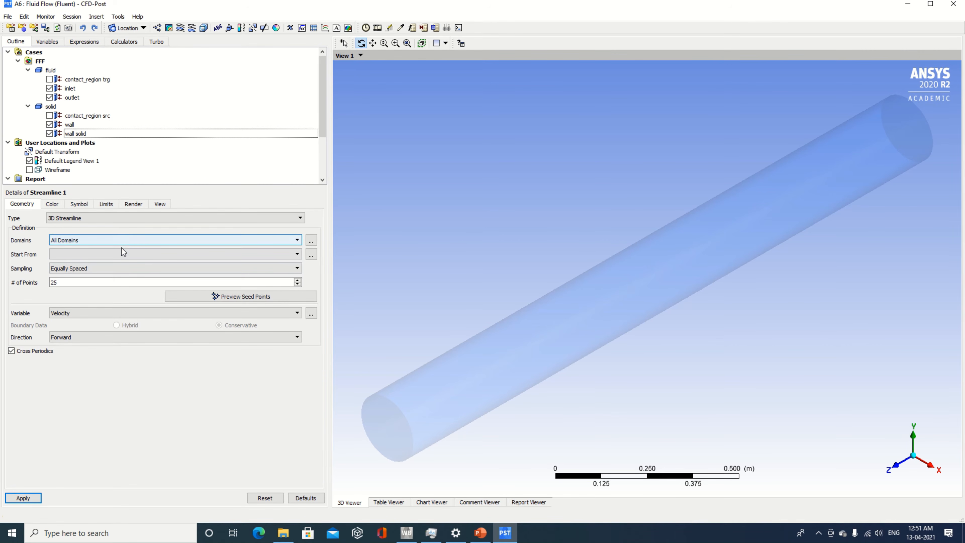
{"action": "left_click", "coordinate": [122, 254]}
{"action": "left_click", "coordinate": [56, 276]}
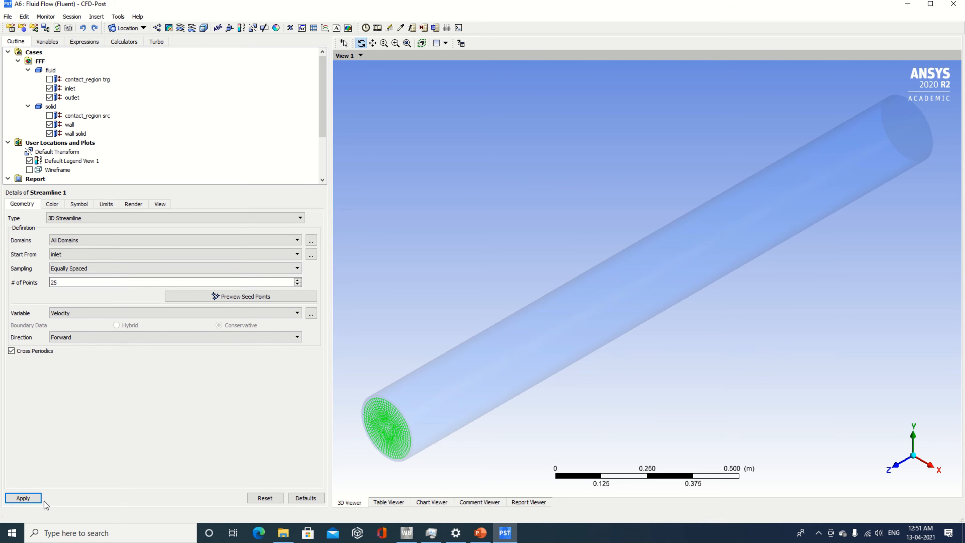
{"action": "left_click", "coordinate": [23, 499]}
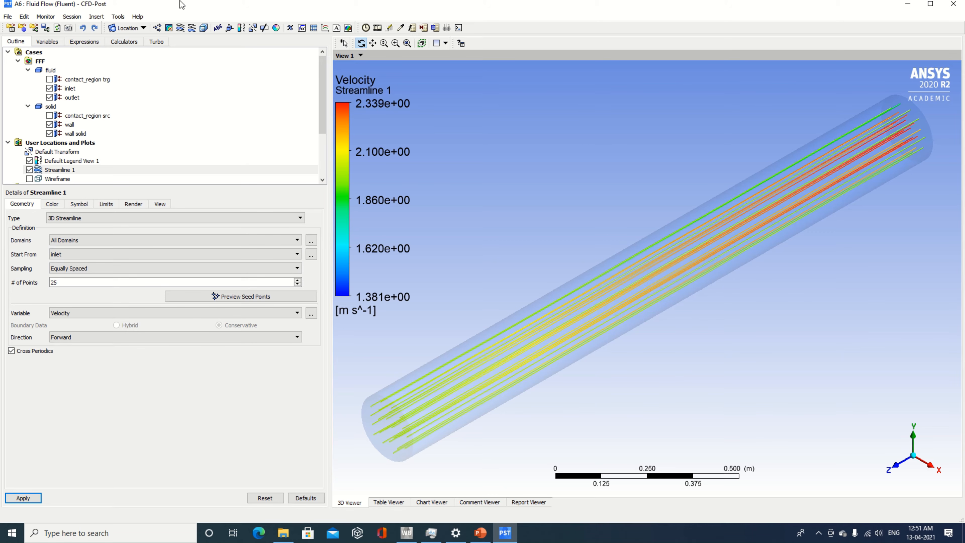
- Insert a text annotation with Filename auto annotation embedded and set its text string to "Fluid Flow Simulation In 3D Circular Pipe"
{"action": "left_click", "coordinate": [217, 27]}
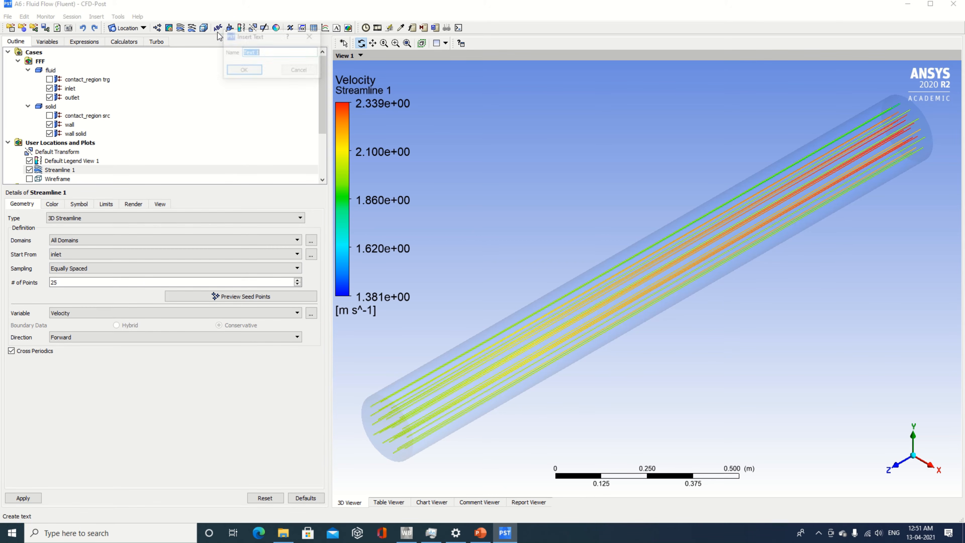
{"action": "left_click", "coordinate": [244, 71]}
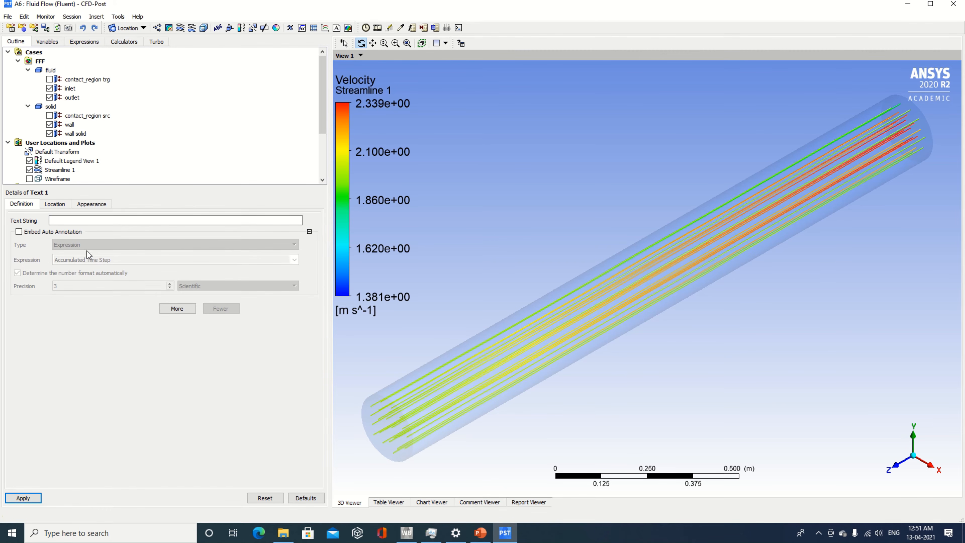
{"action": "left_click", "coordinate": [16, 232]}
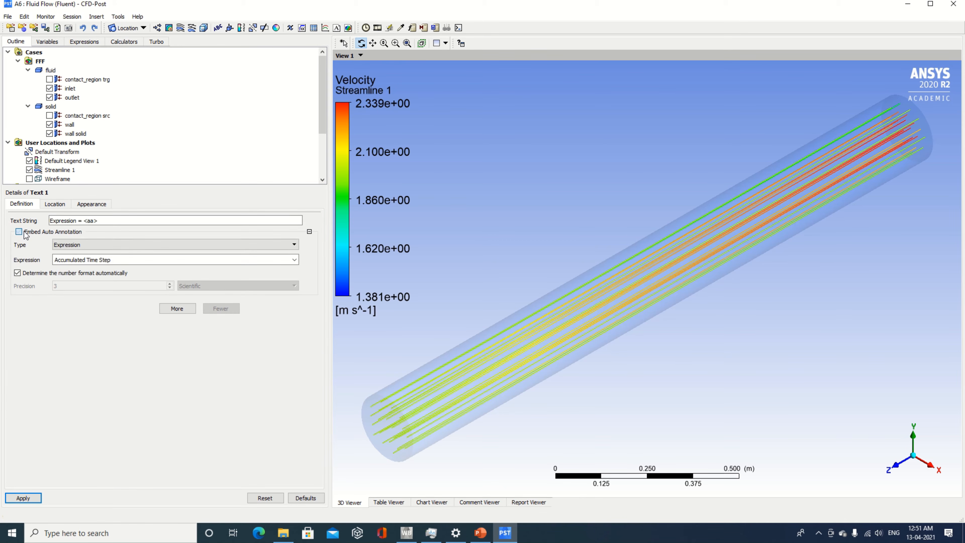
{"action": "left_click", "coordinate": [108, 245]}
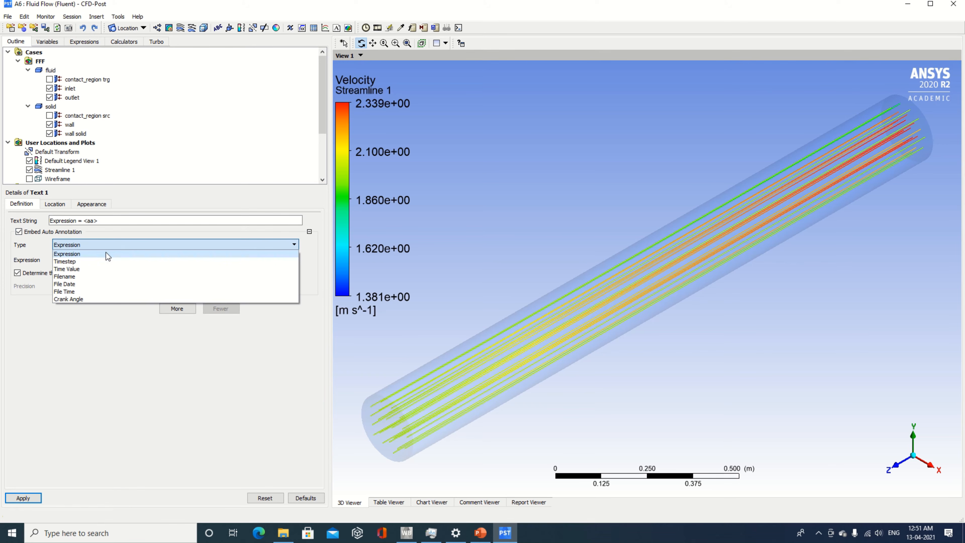
{"action": "left_click", "coordinate": [103, 276]}
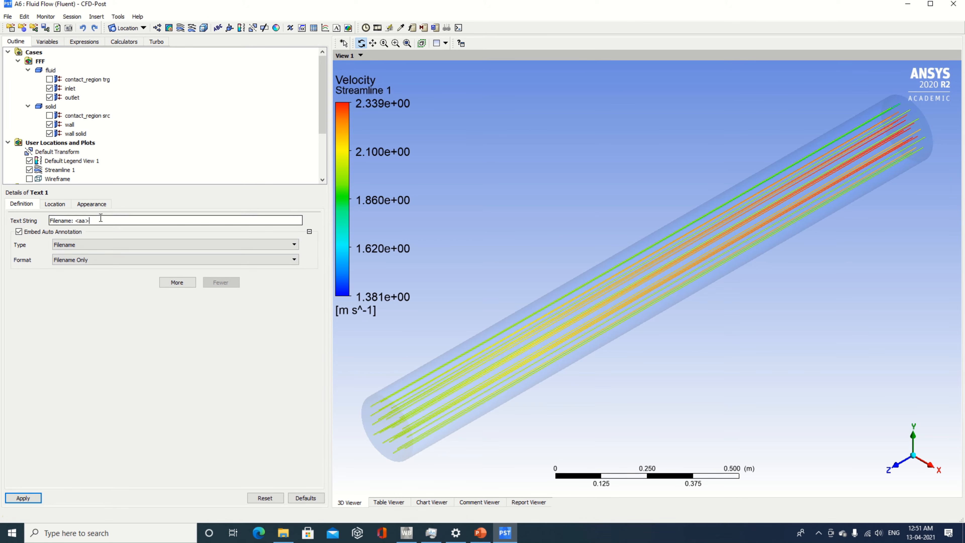
{"action": "left_click_drag", "start_coordinate": [100, 220], "coordinate": [51, 220]}
{"action": "type", "text": "F"}
- Set the title text's Y justification to Top and apply it to the view
{"action": "left_click", "coordinate": [55, 204]}
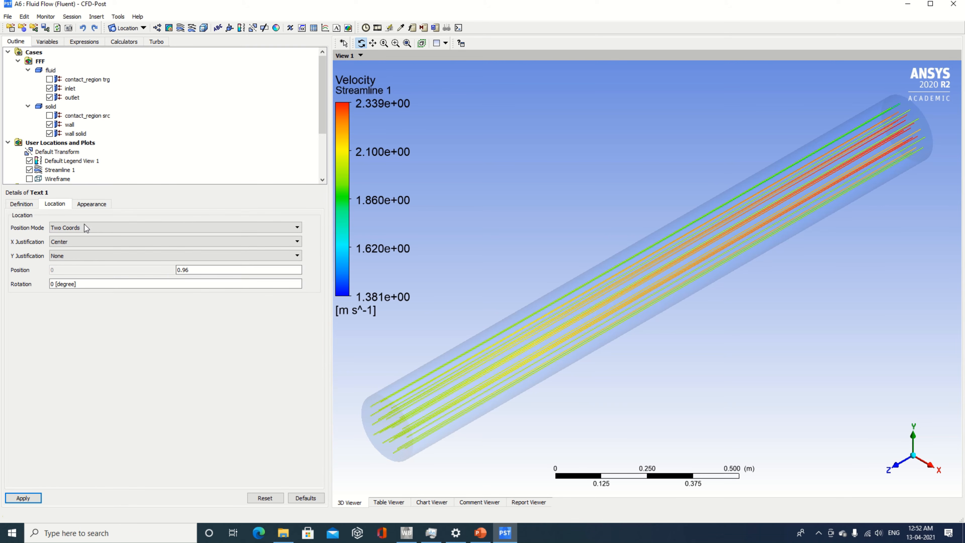
{"action": "left_click", "coordinate": [92, 256]}
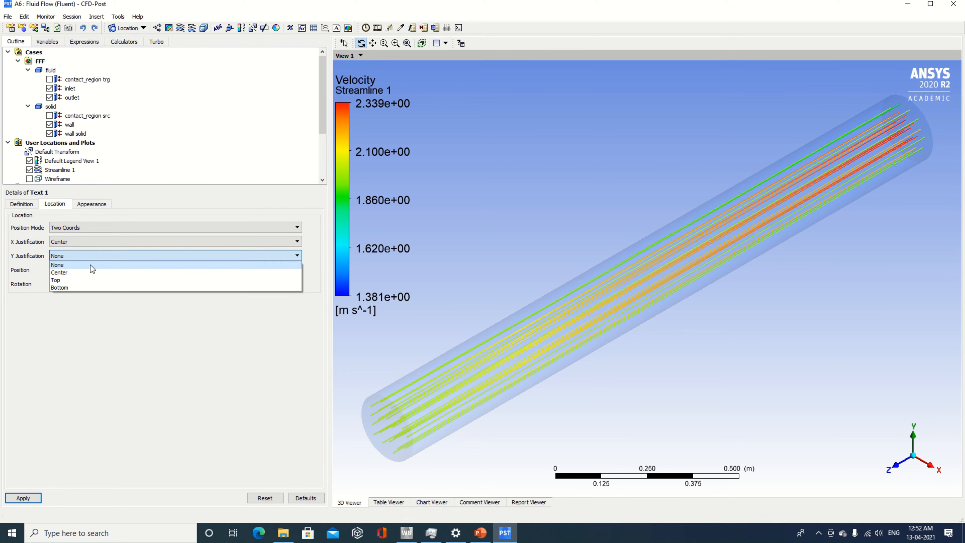
{"action": "left_click", "coordinate": [86, 280]}
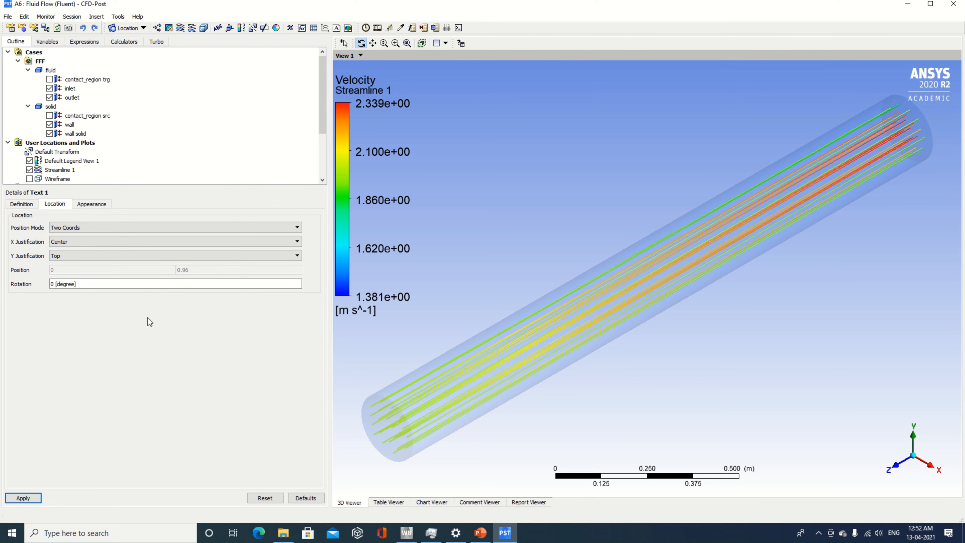
{"action": "left_click", "coordinate": [24, 499]}
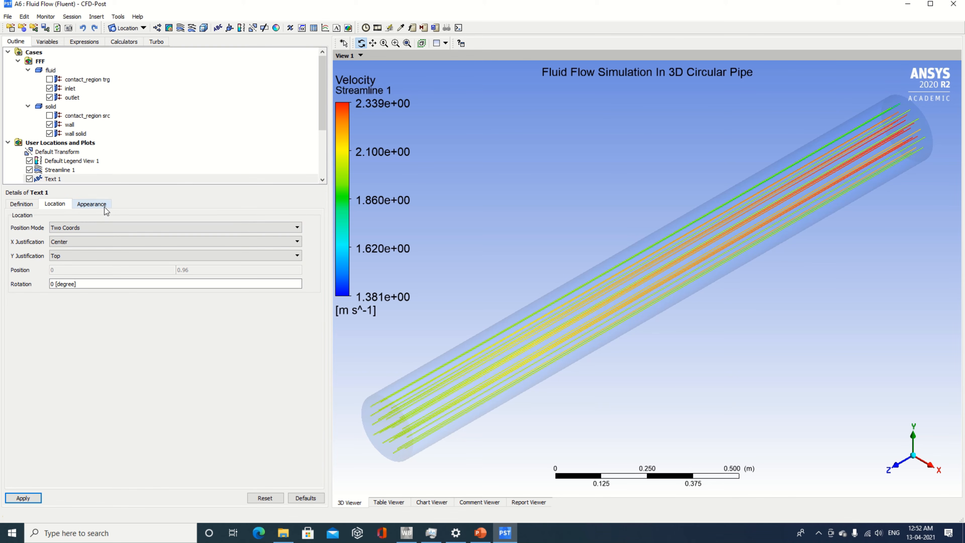
{"action": "left_click", "coordinate": [93, 205]}
{"action": "left_click", "coordinate": [53, 204]}
- Change the velocity legend's number format to Fixed and apply it
{"action": "left_click", "coordinate": [77, 161]}
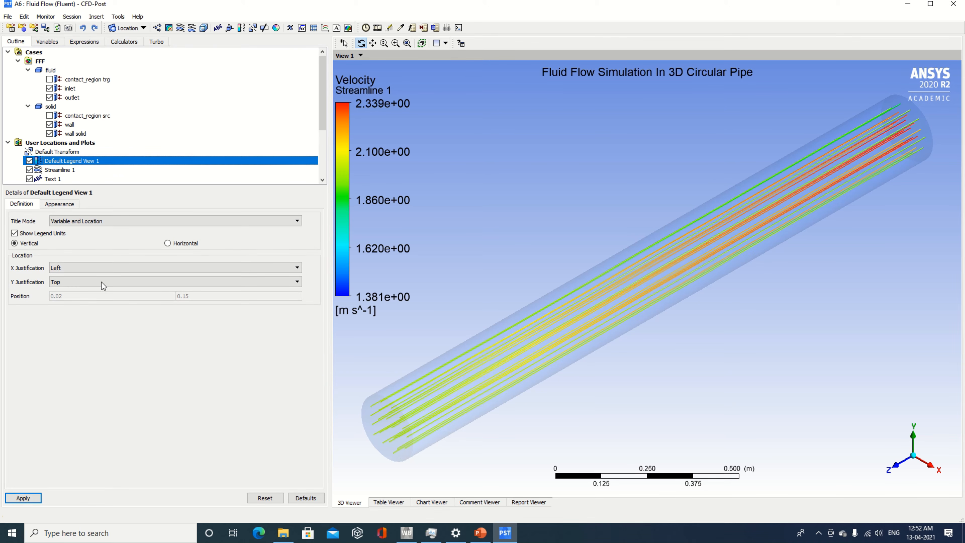
{"action": "left_click", "coordinate": [68, 208]}
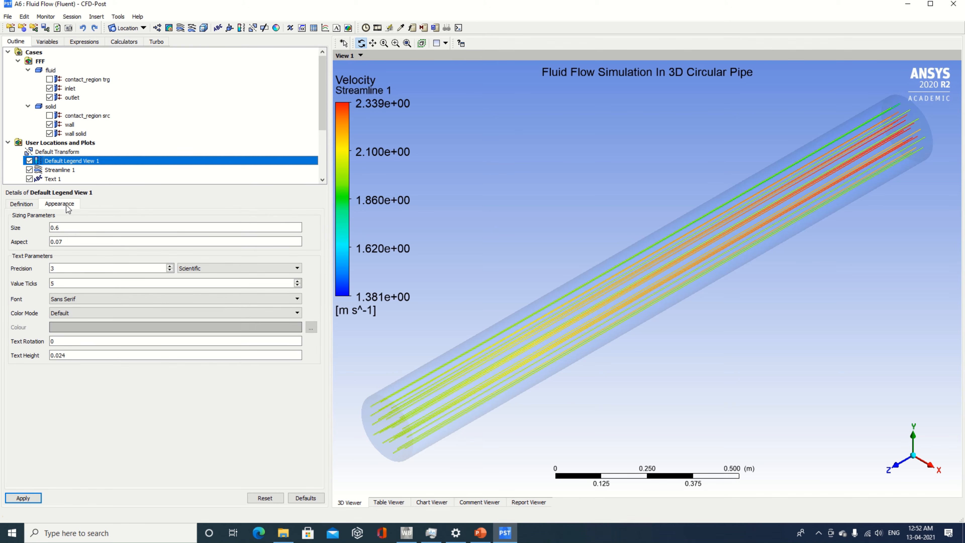
{"action": "left_click", "coordinate": [210, 268]}
{"action": "left_click", "coordinate": [196, 280]}
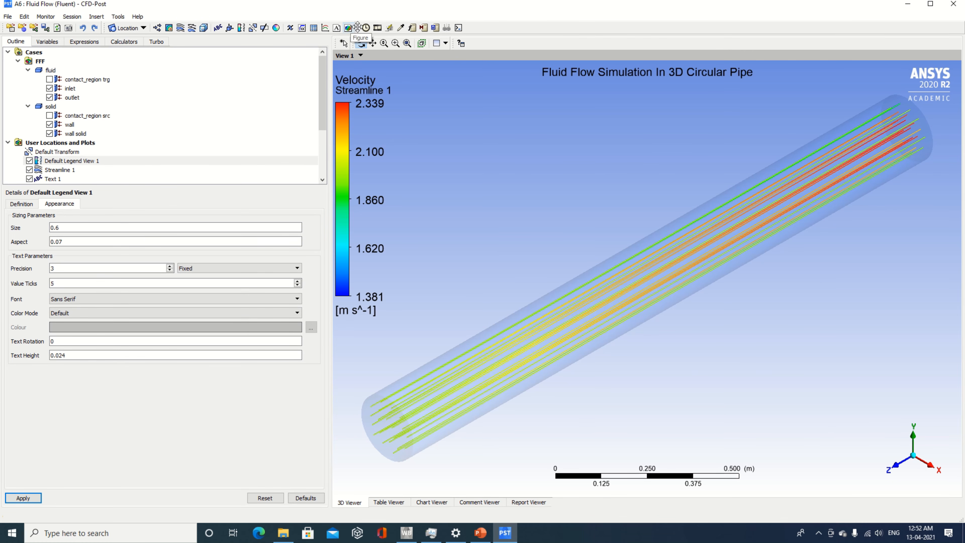
- Play a sweep animation of Streamline 1 at the slowest speed
{"action": "left_click", "coordinate": [378, 28]}
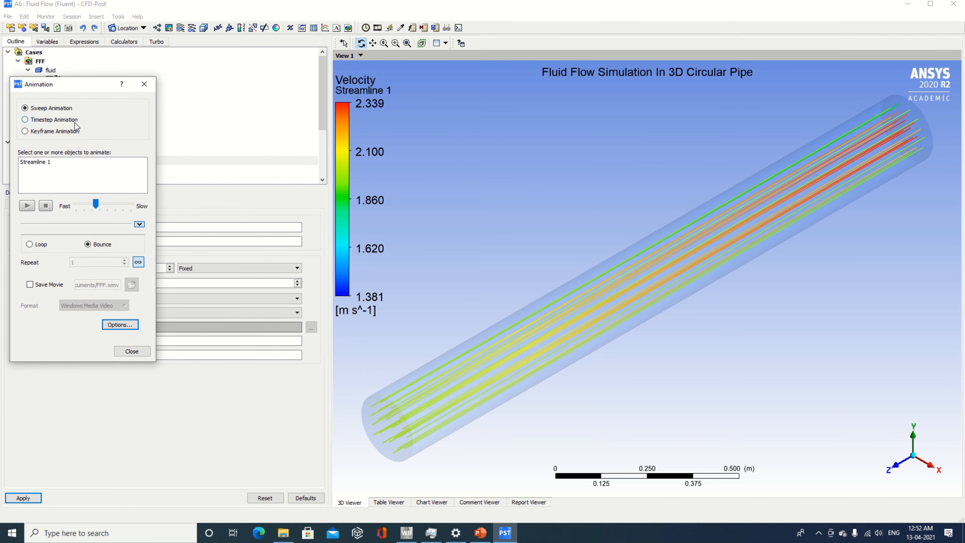
{"action": "left_click", "coordinate": [54, 120]}
{"action": "left_click", "coordinate": [60, 110]}
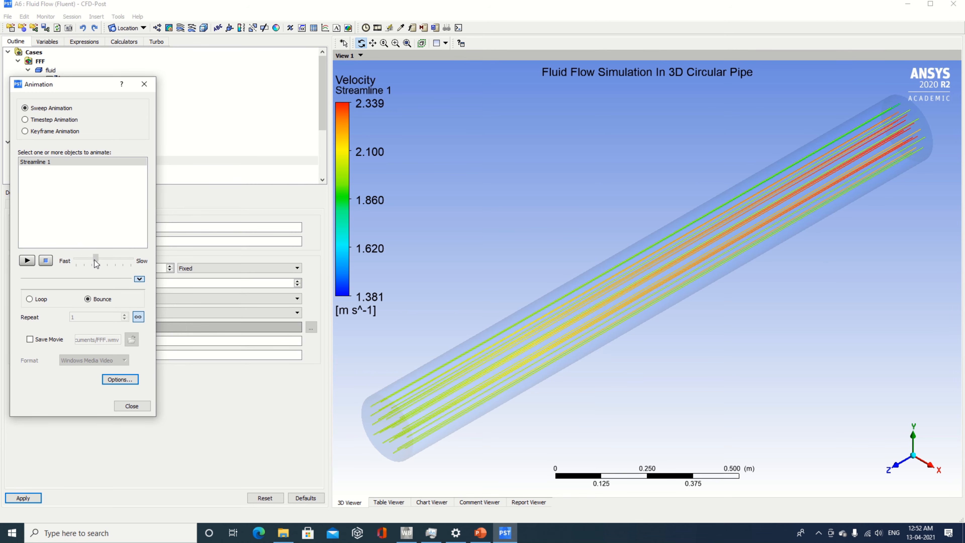
{"action": "left_click", "coordinate": [27, 261]}
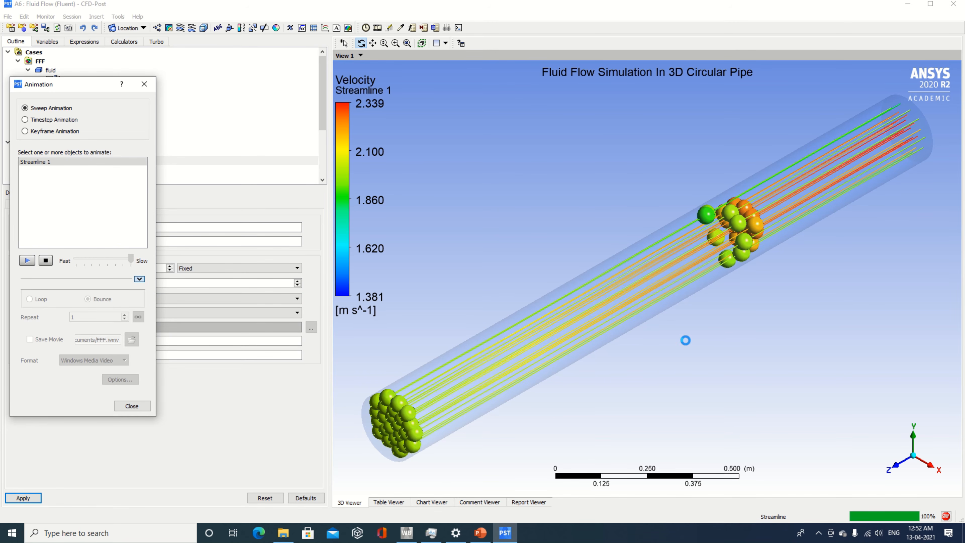
- Examine the running streamline animation along the pipe from several viewing angles
{"action": "left_click_drag", "start_coordinate": [685, 341], "coordinate": [667, 333]}
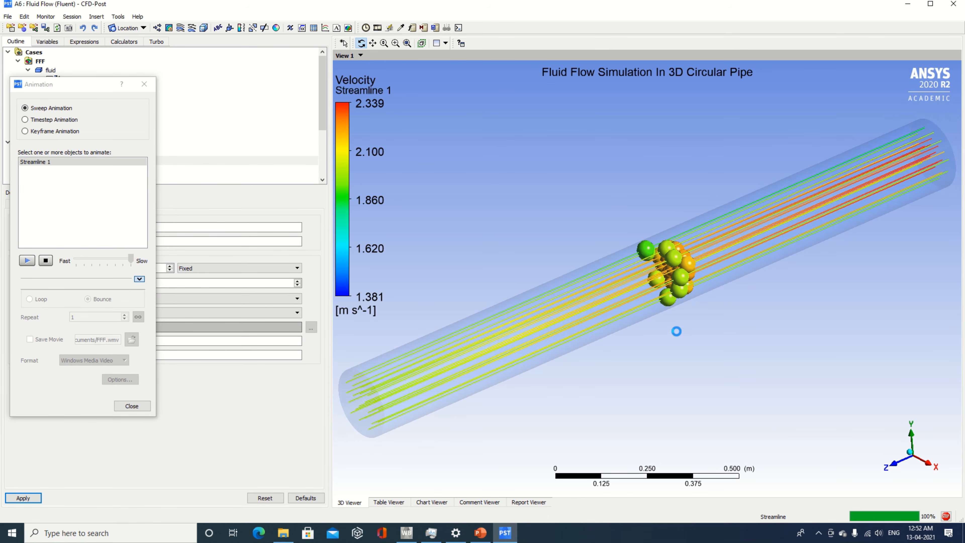
{"action": "scroll", "coordinate": [673, 334], "scroll_direction": "down", "scroll_amount": 3}
{"action": "left_click_drag", "start_coordinate": [680, 334], "coordinate": [638, 352]}
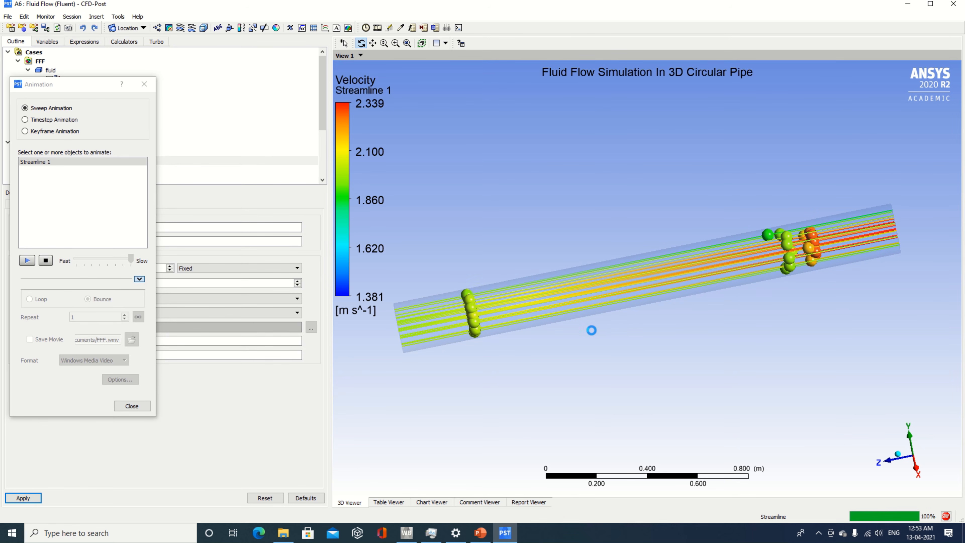
{"action": "left_click_drag", "start_coordinate": [638, 319], "coordinate": [564, 343]}
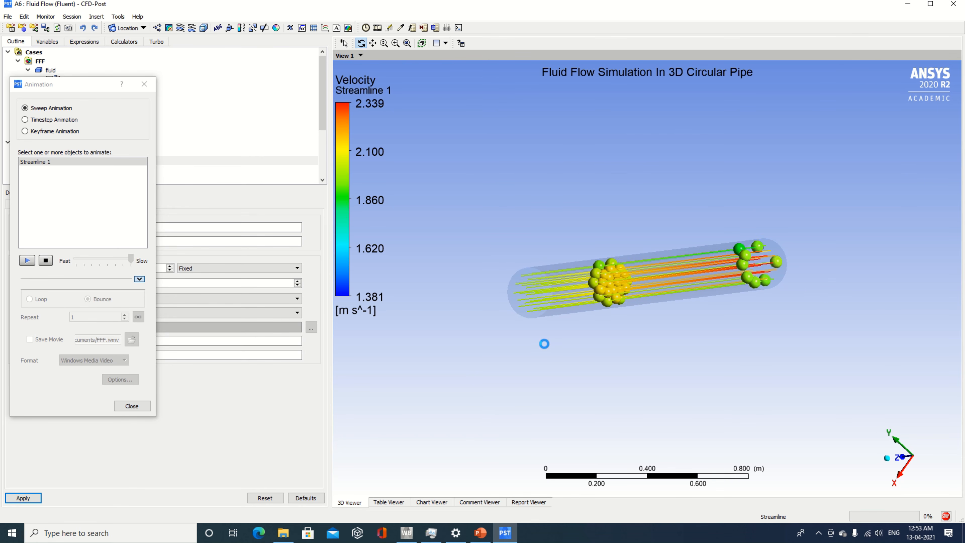
{"action": "left_click_drag", "start_coordinate": [545, 342], "coordinate": [493, 316]}
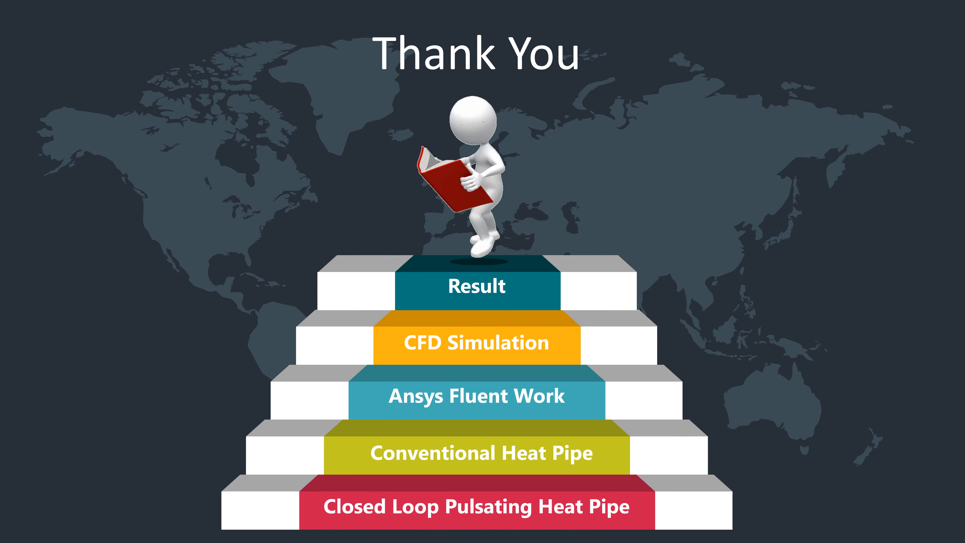